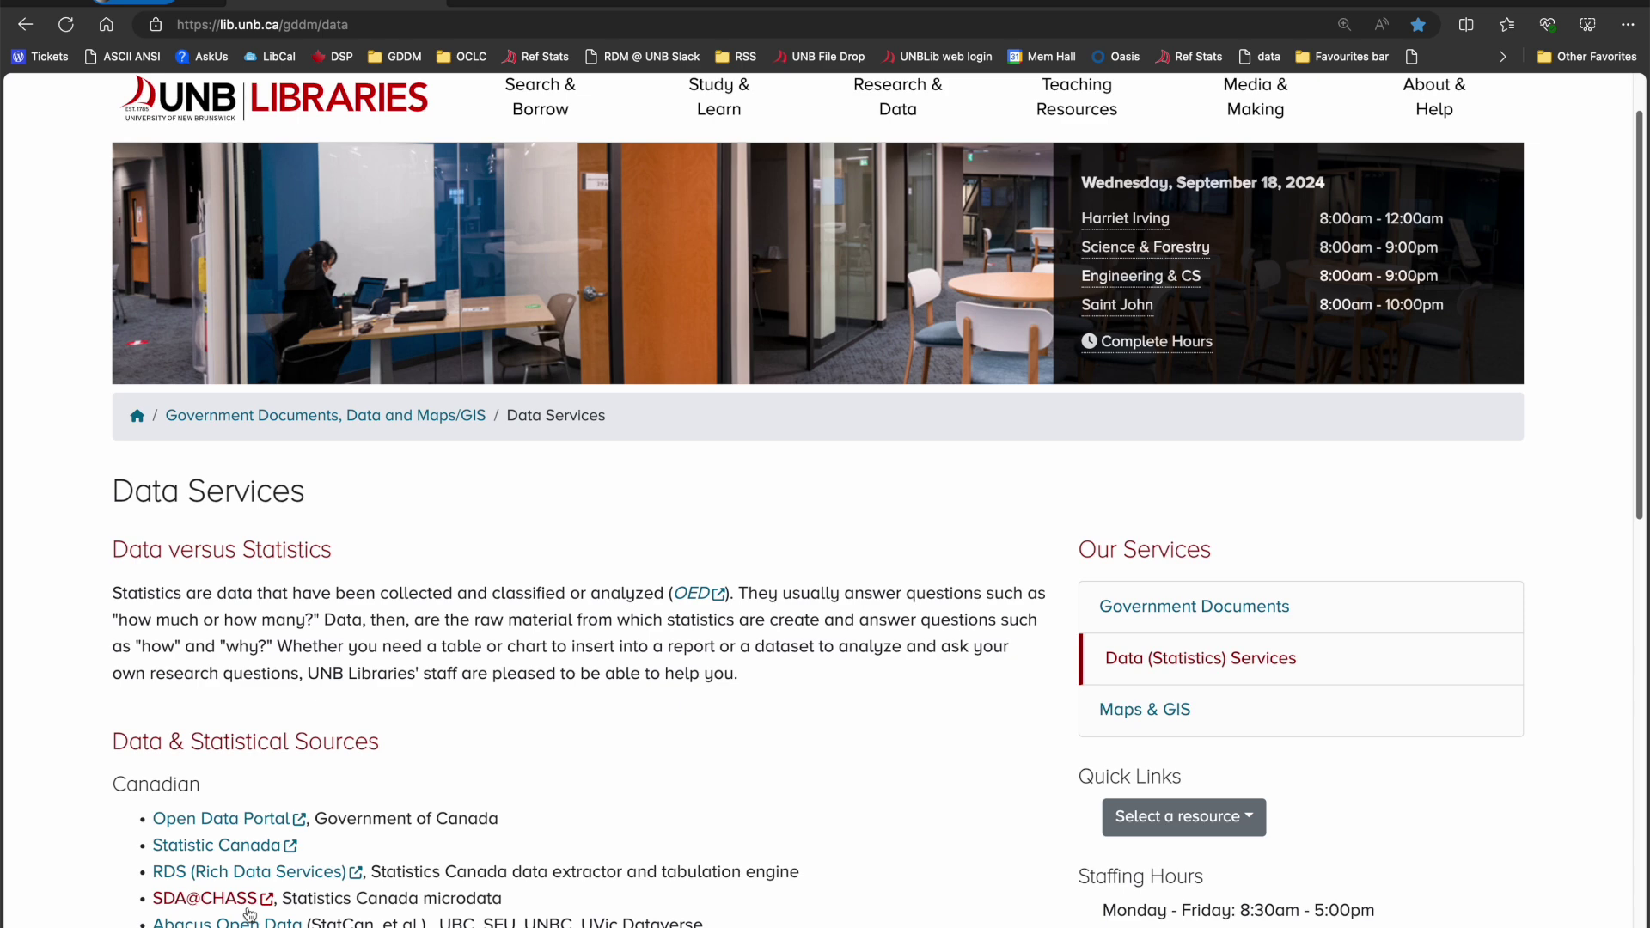
# From SDA@CHASS, reach the Census of Canada public use microdata files via the -C- index
pyautogui.click(248, 907)
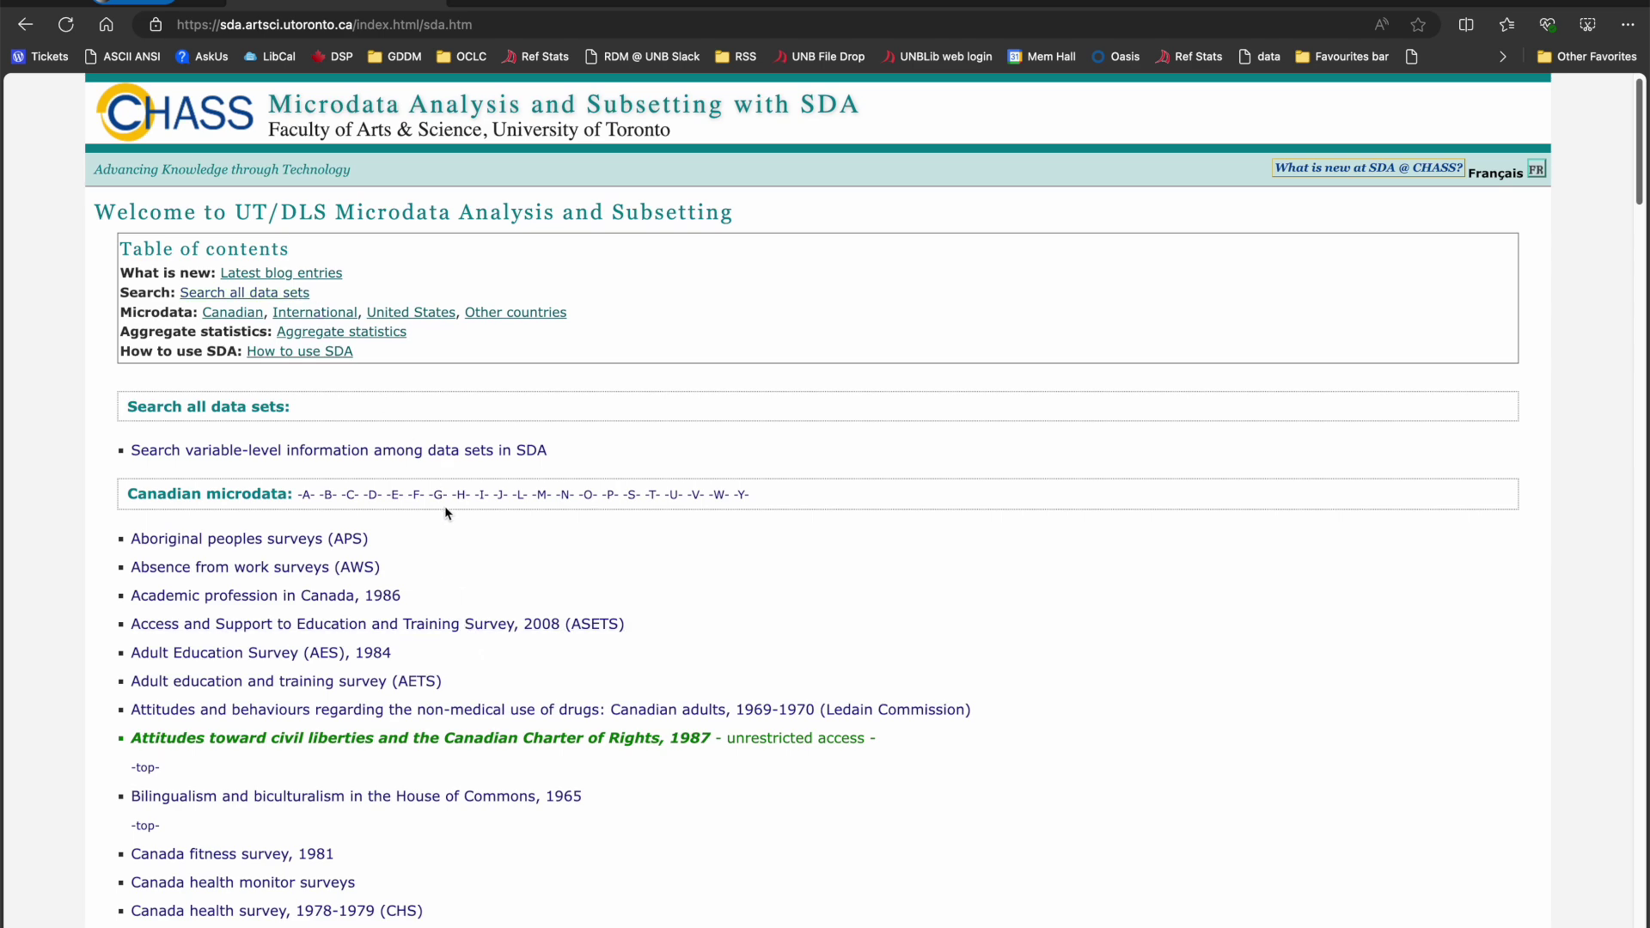
pyautogui.click(352, 495)
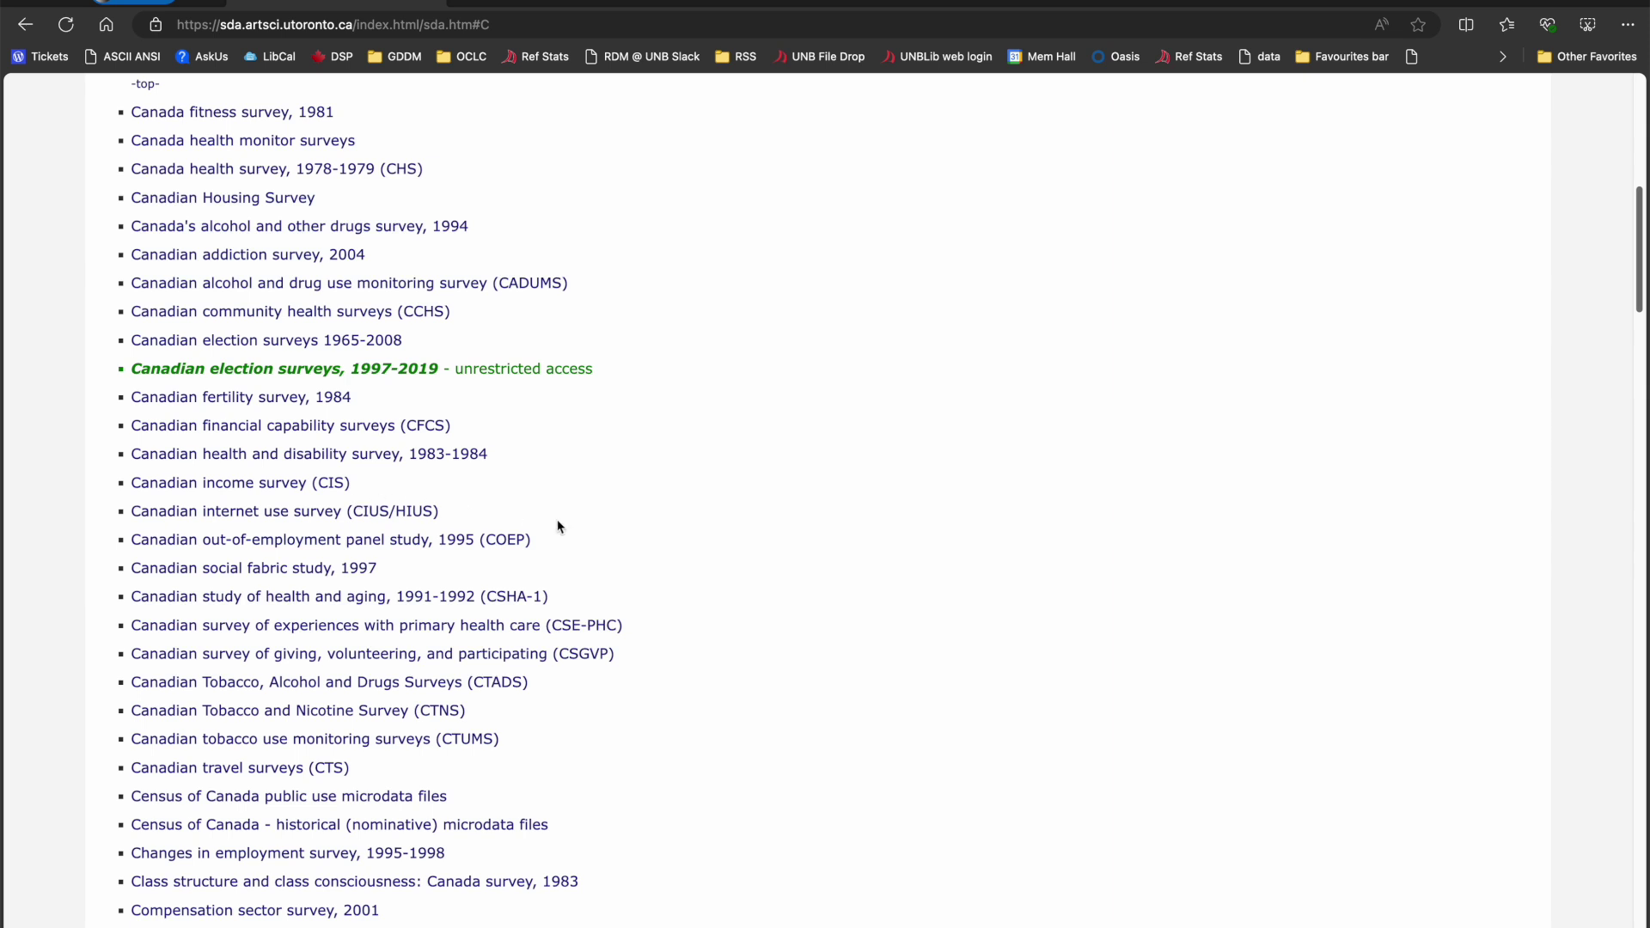
pyautogui.click(444, 806)
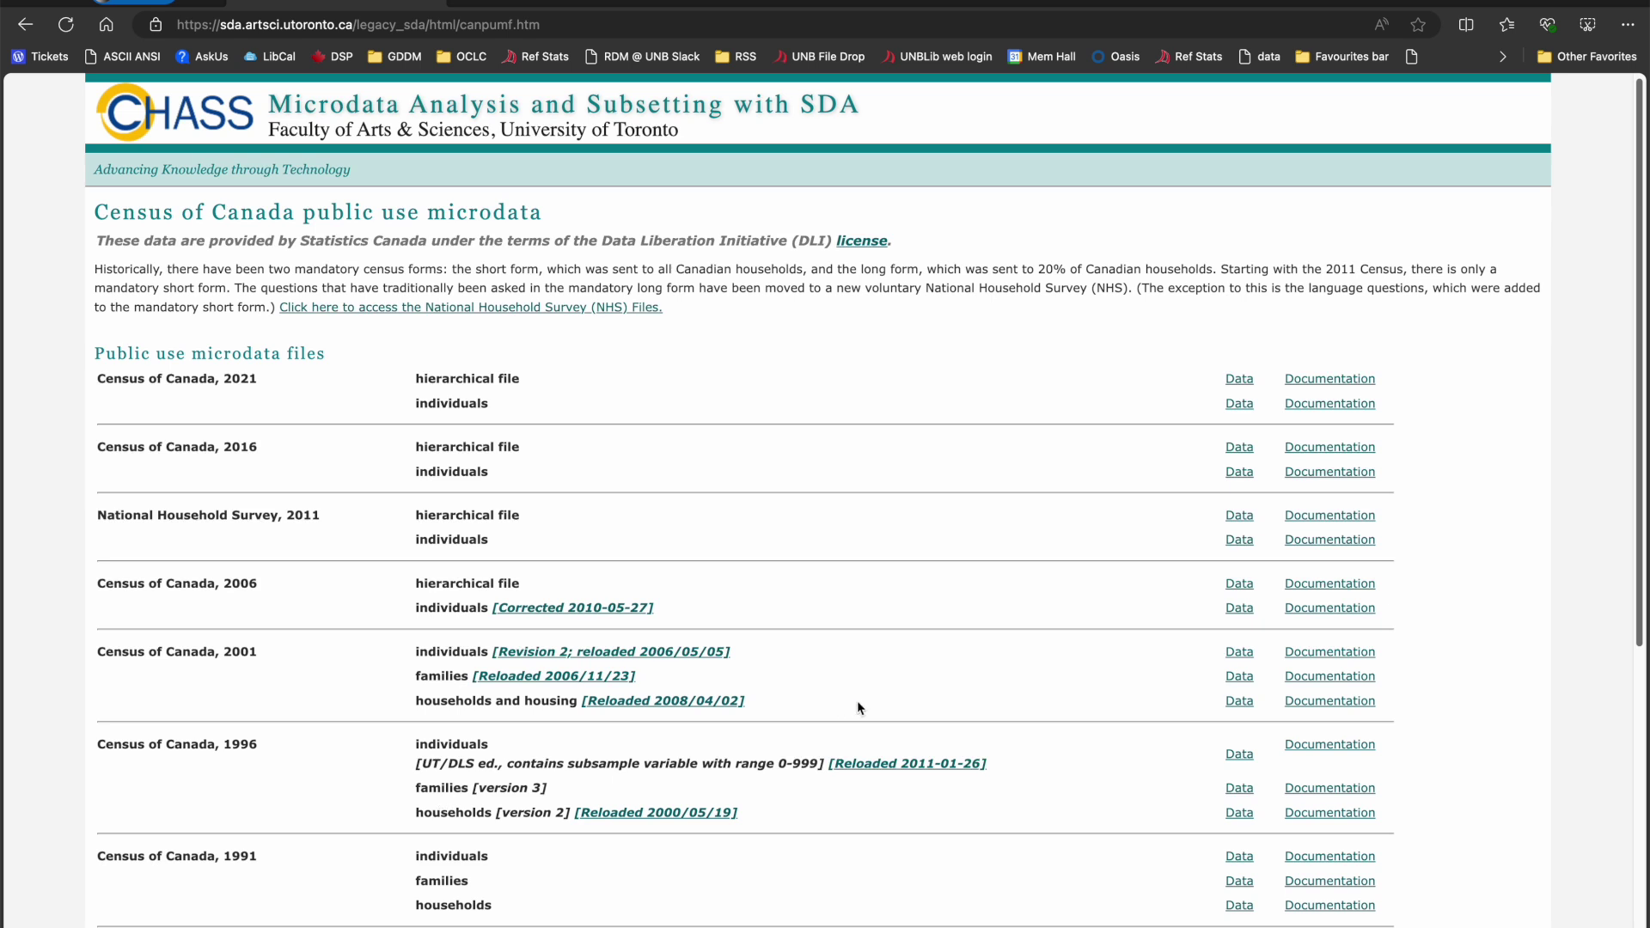
pyautogui.click(1318, 409)
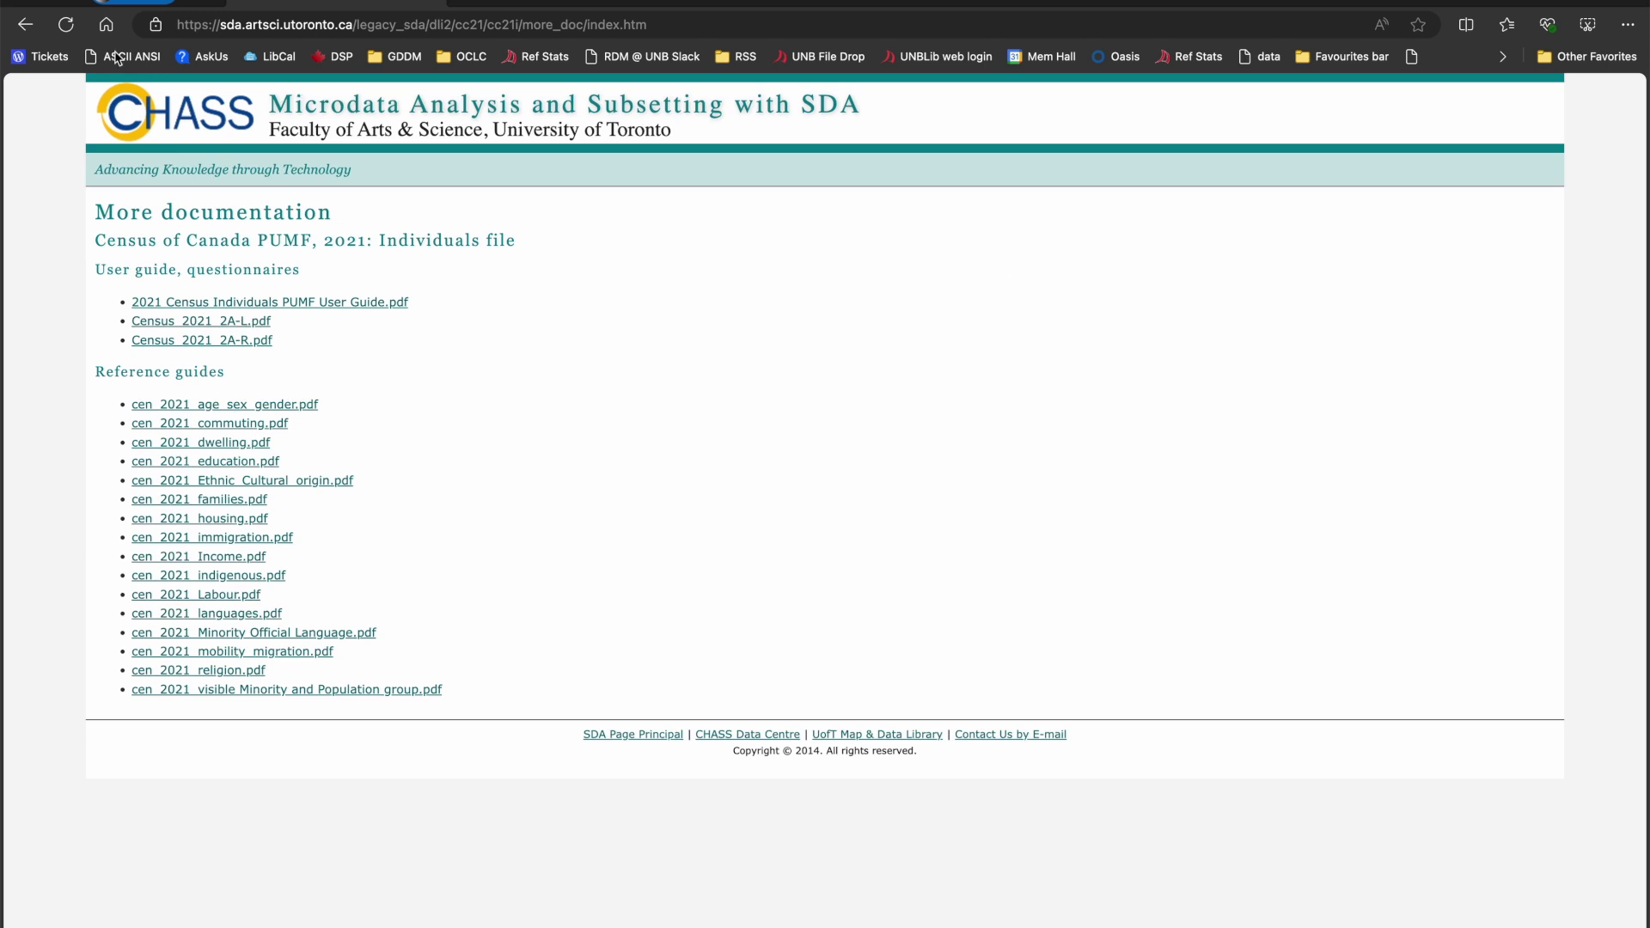
pyautogui.click(28, 26)
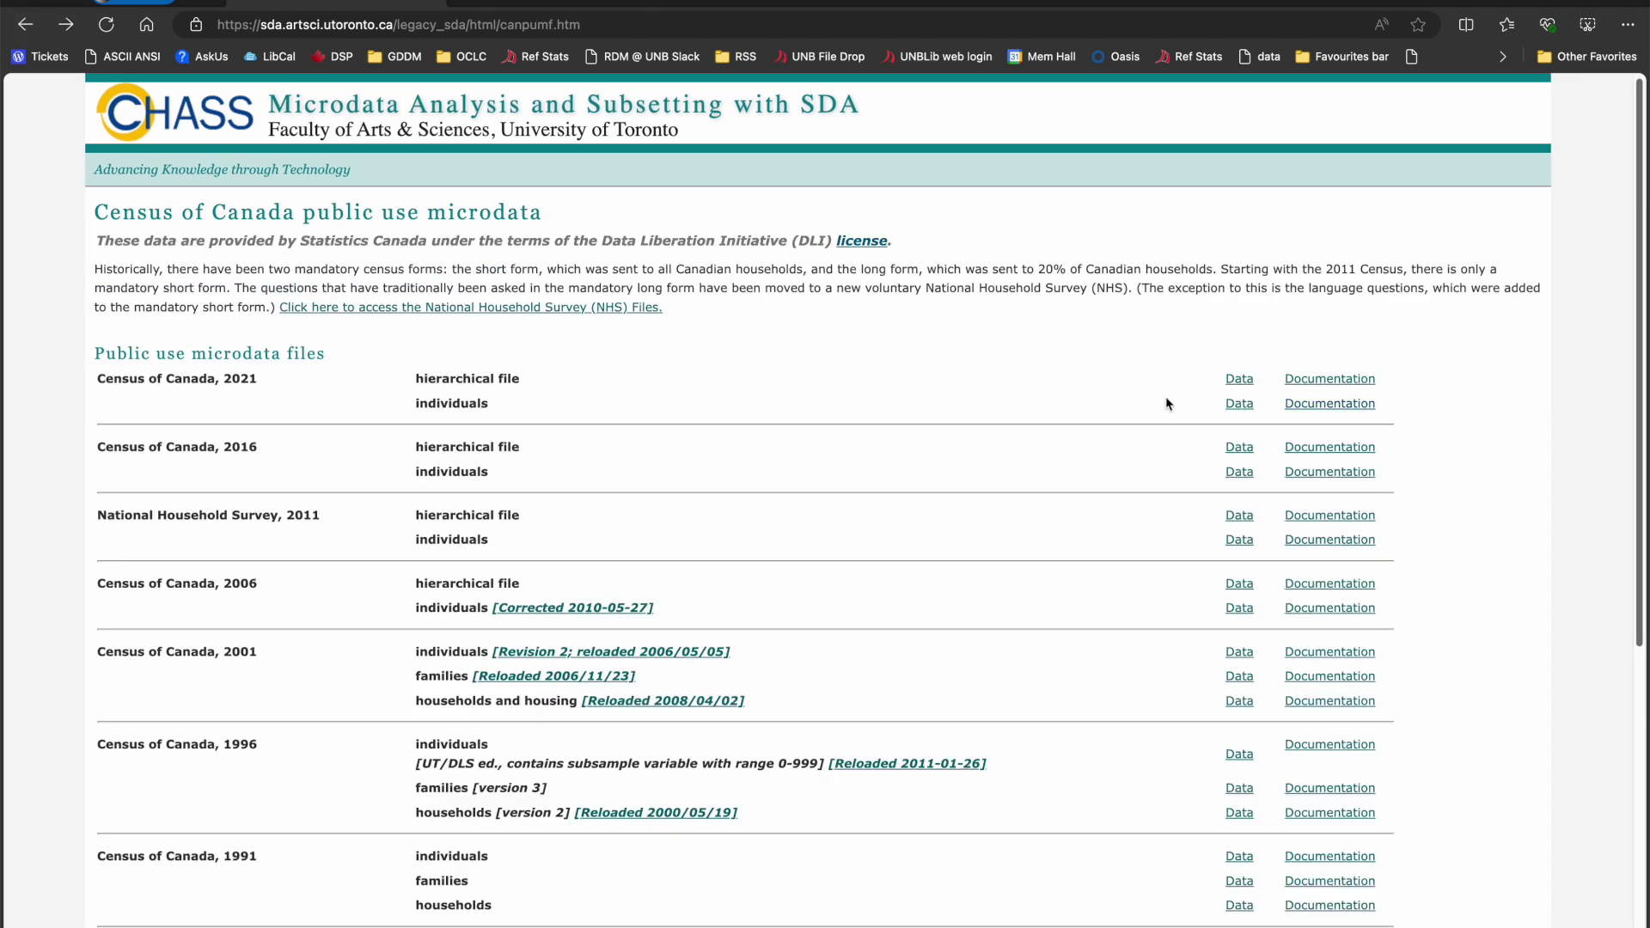
# Open the 2021 Census individuals file and expand its Demography variable group
pyautogui.click(1238, 411)
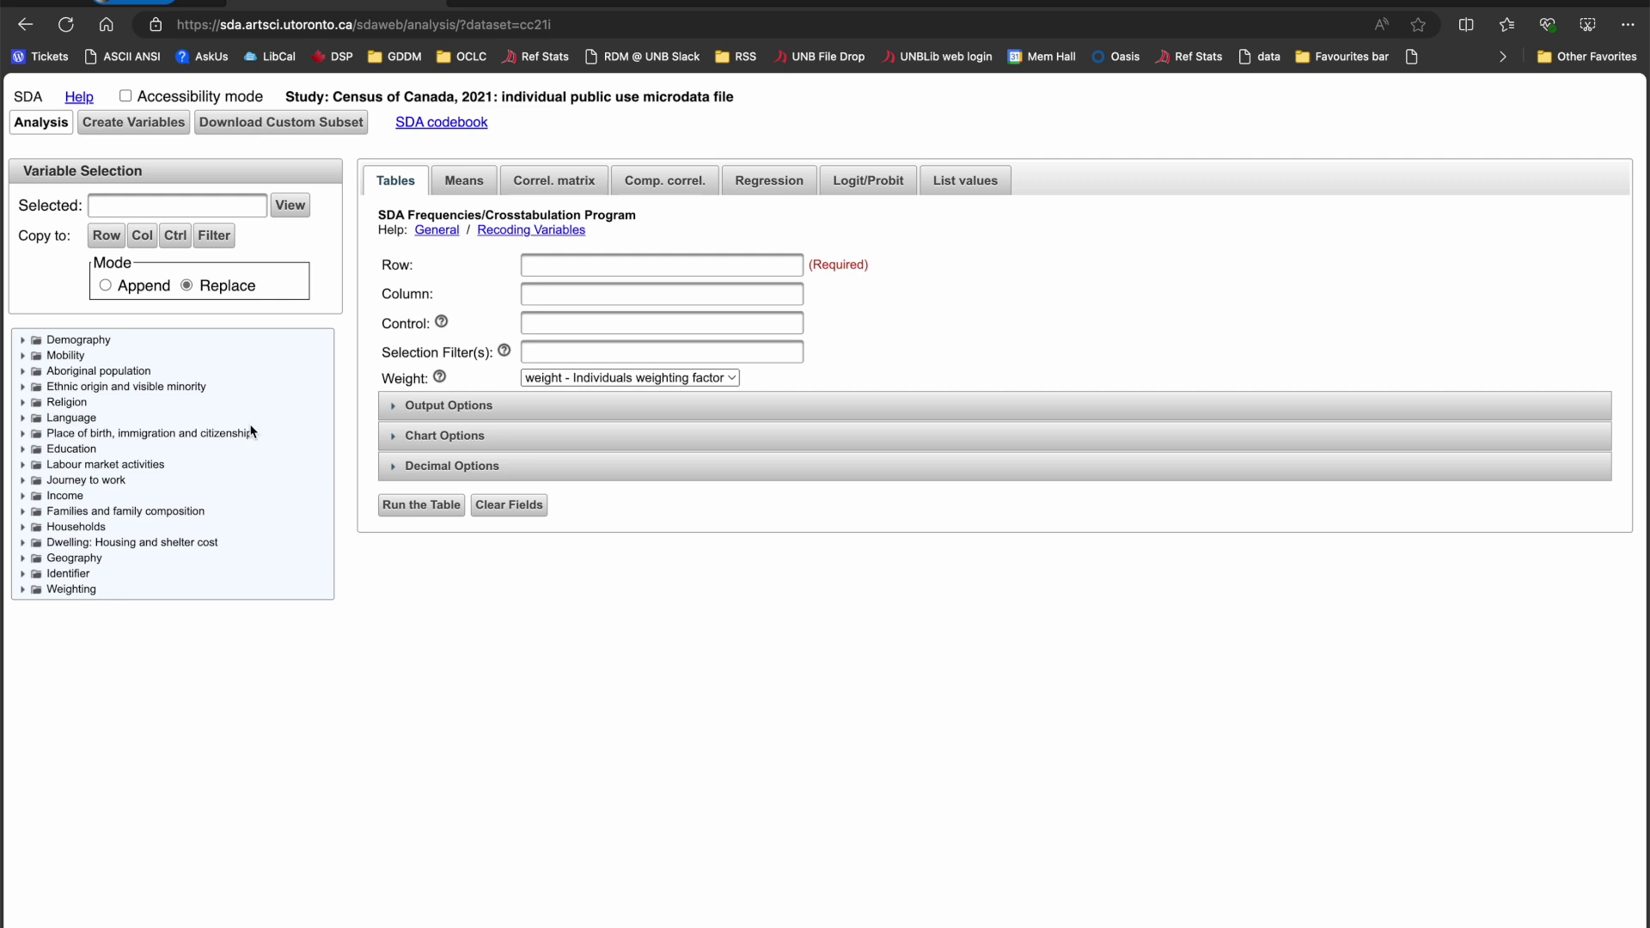
pyautogui.click(23, 342)
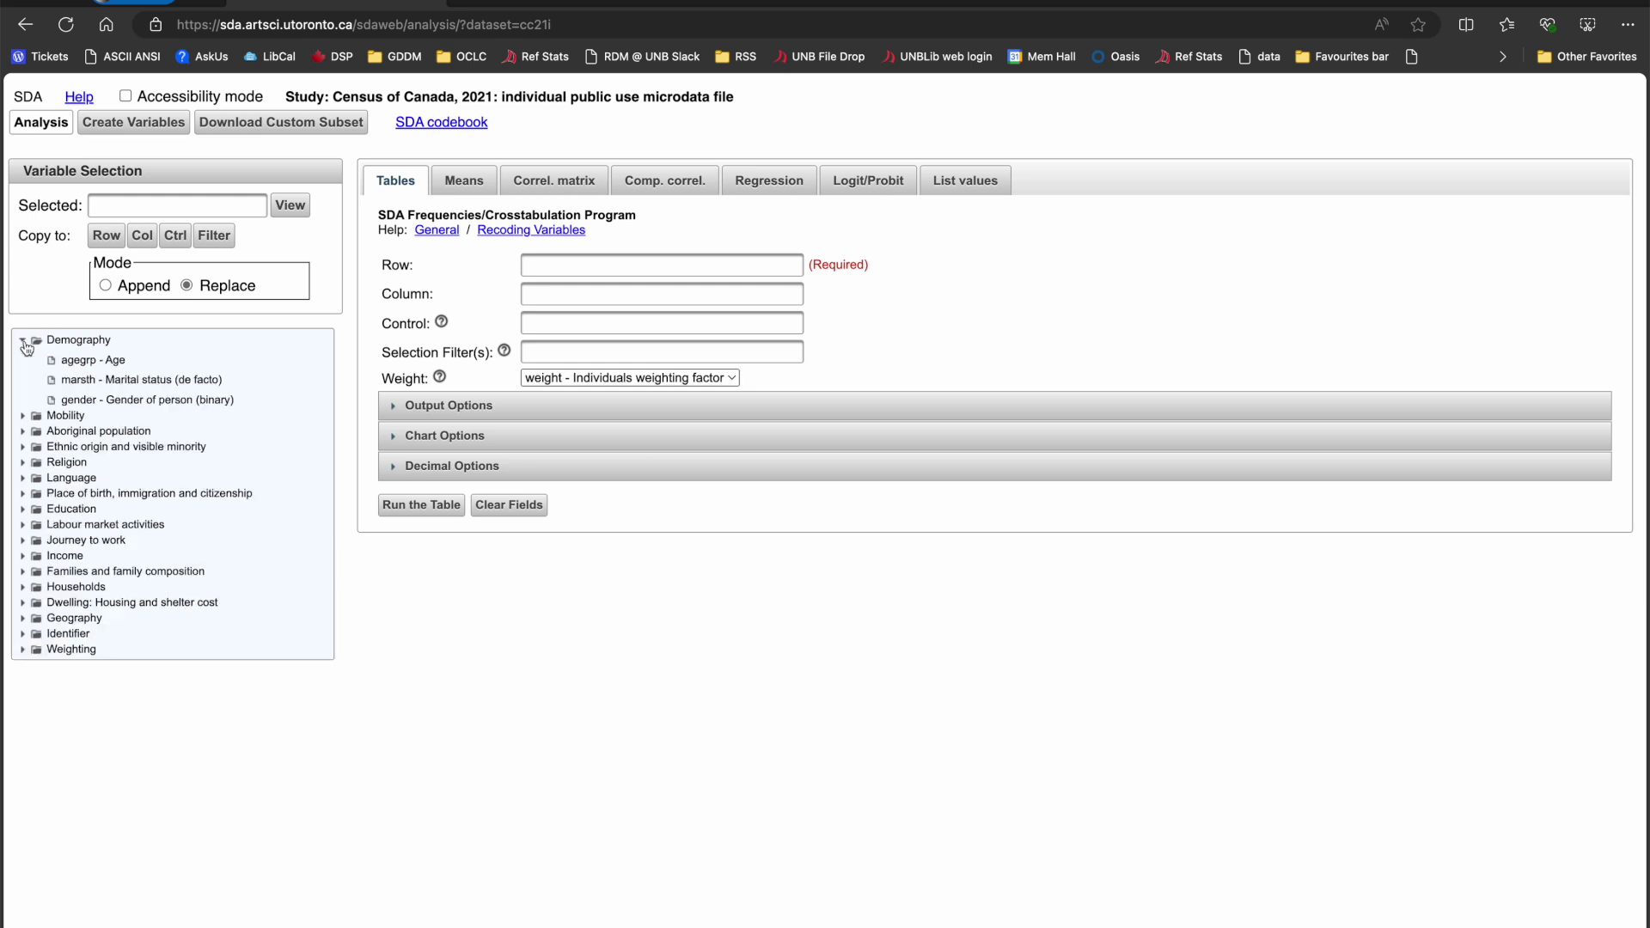
# Select agegrp and view its frequencies: 21 age groups plus Not available, totalling 980,868
pyautogui.click(83, 364)
pyautogui.click(291, 208)
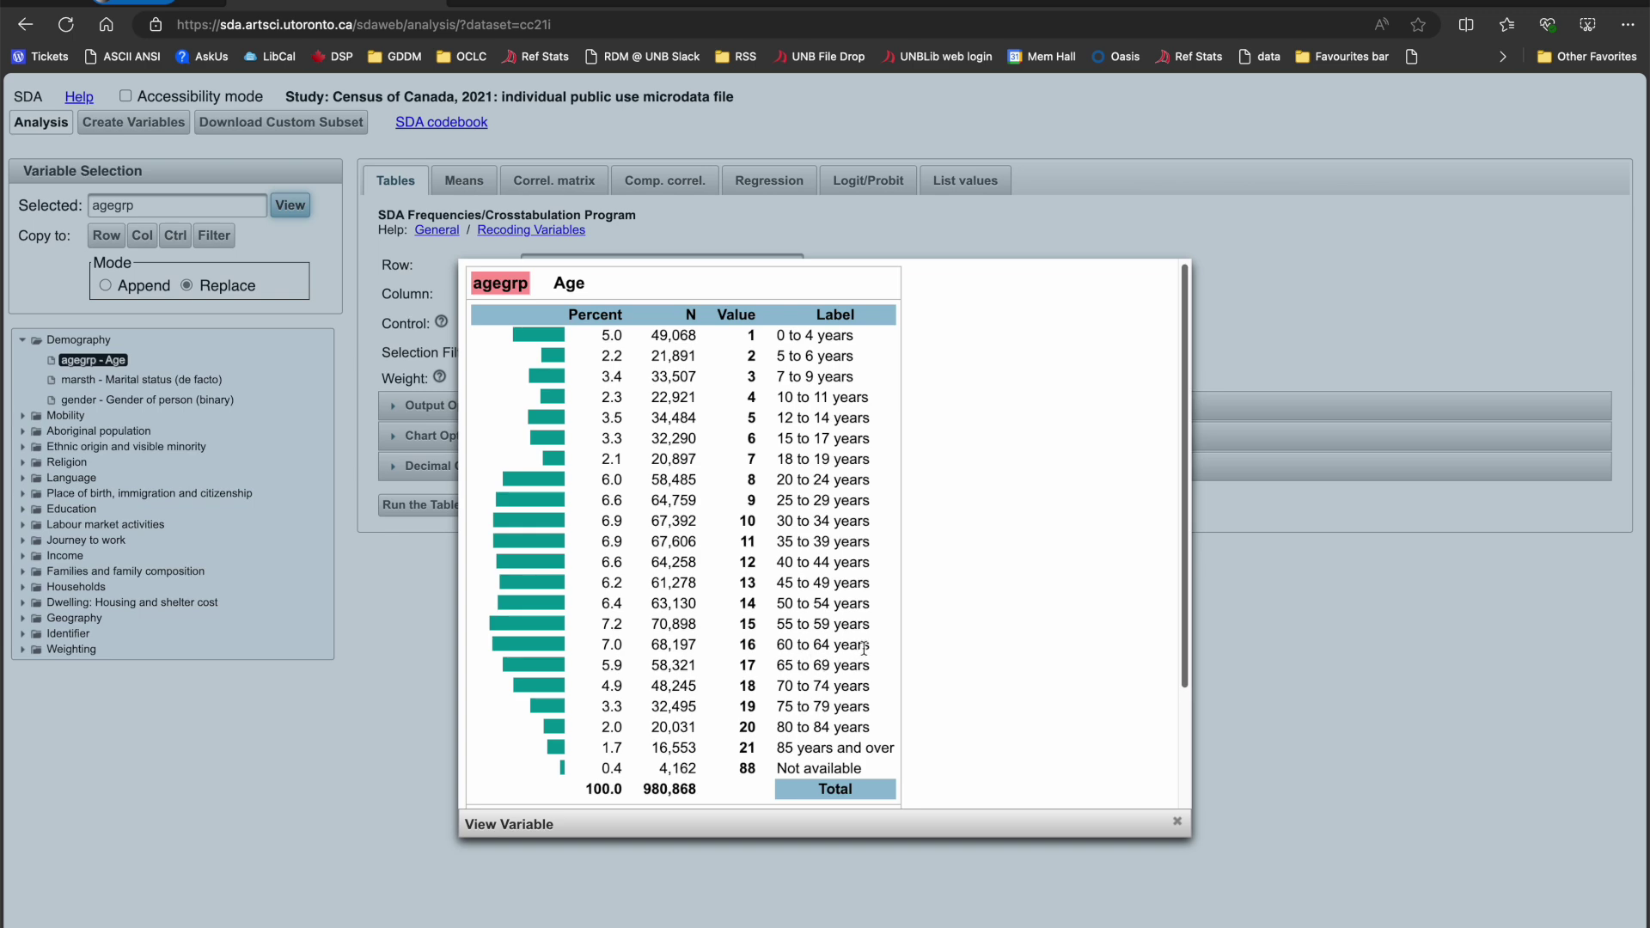
pyautogui.click(1177, 821)
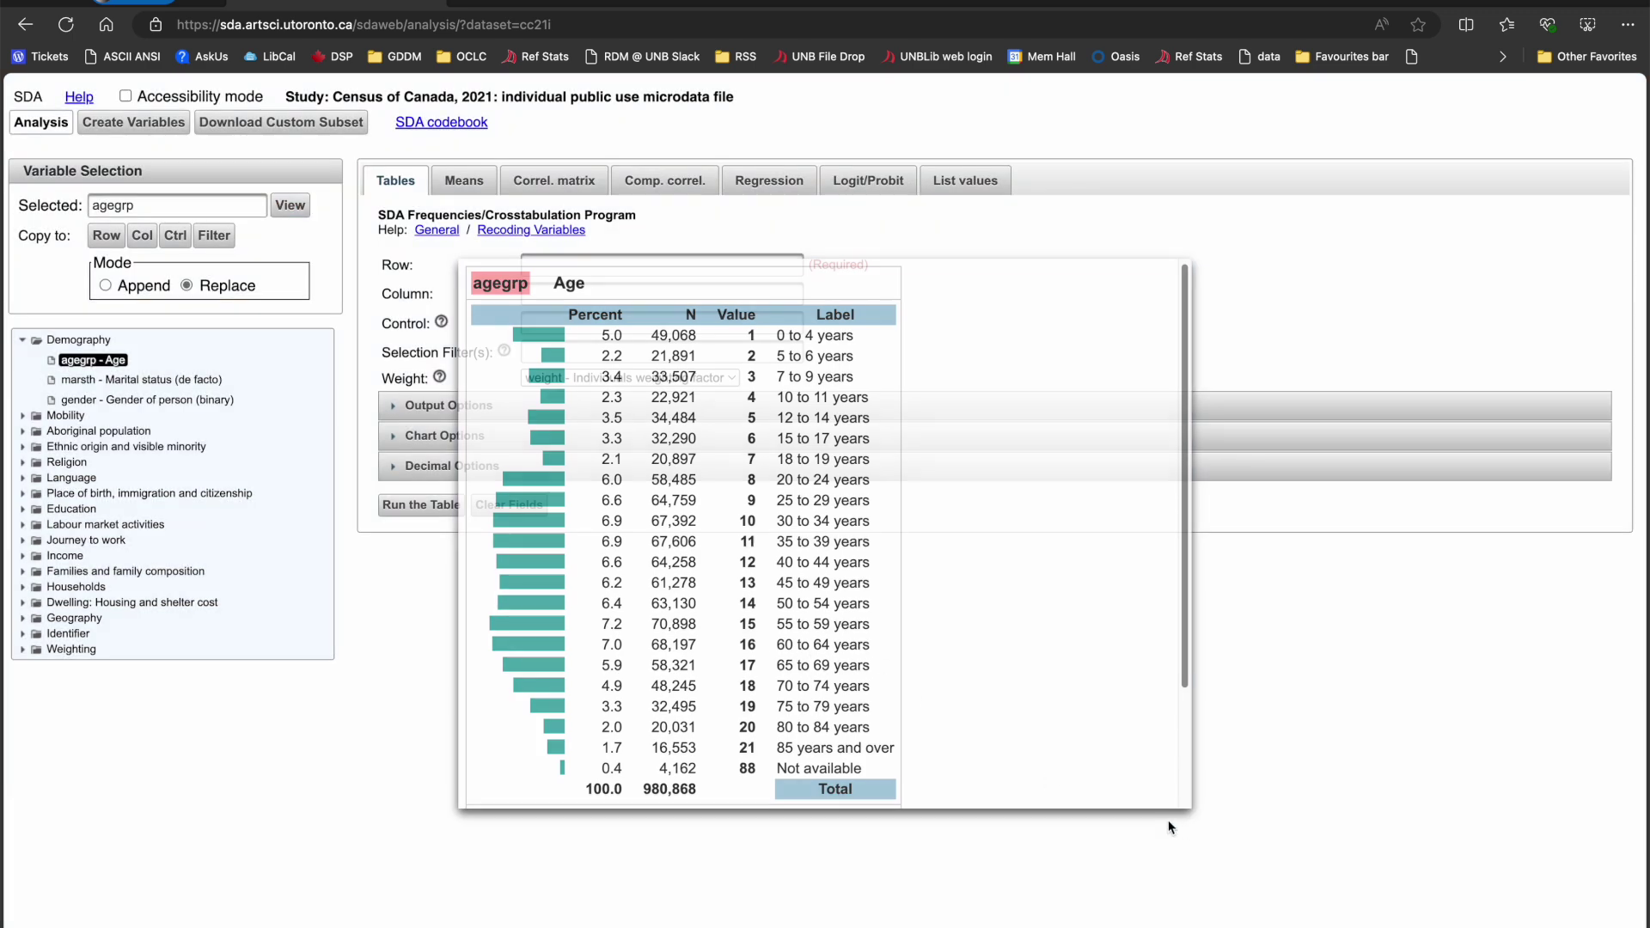
# Select gender and review its distribution (50.6% Woman+, 49.4% Man+), then close it
pyautogui.click(125, 401)
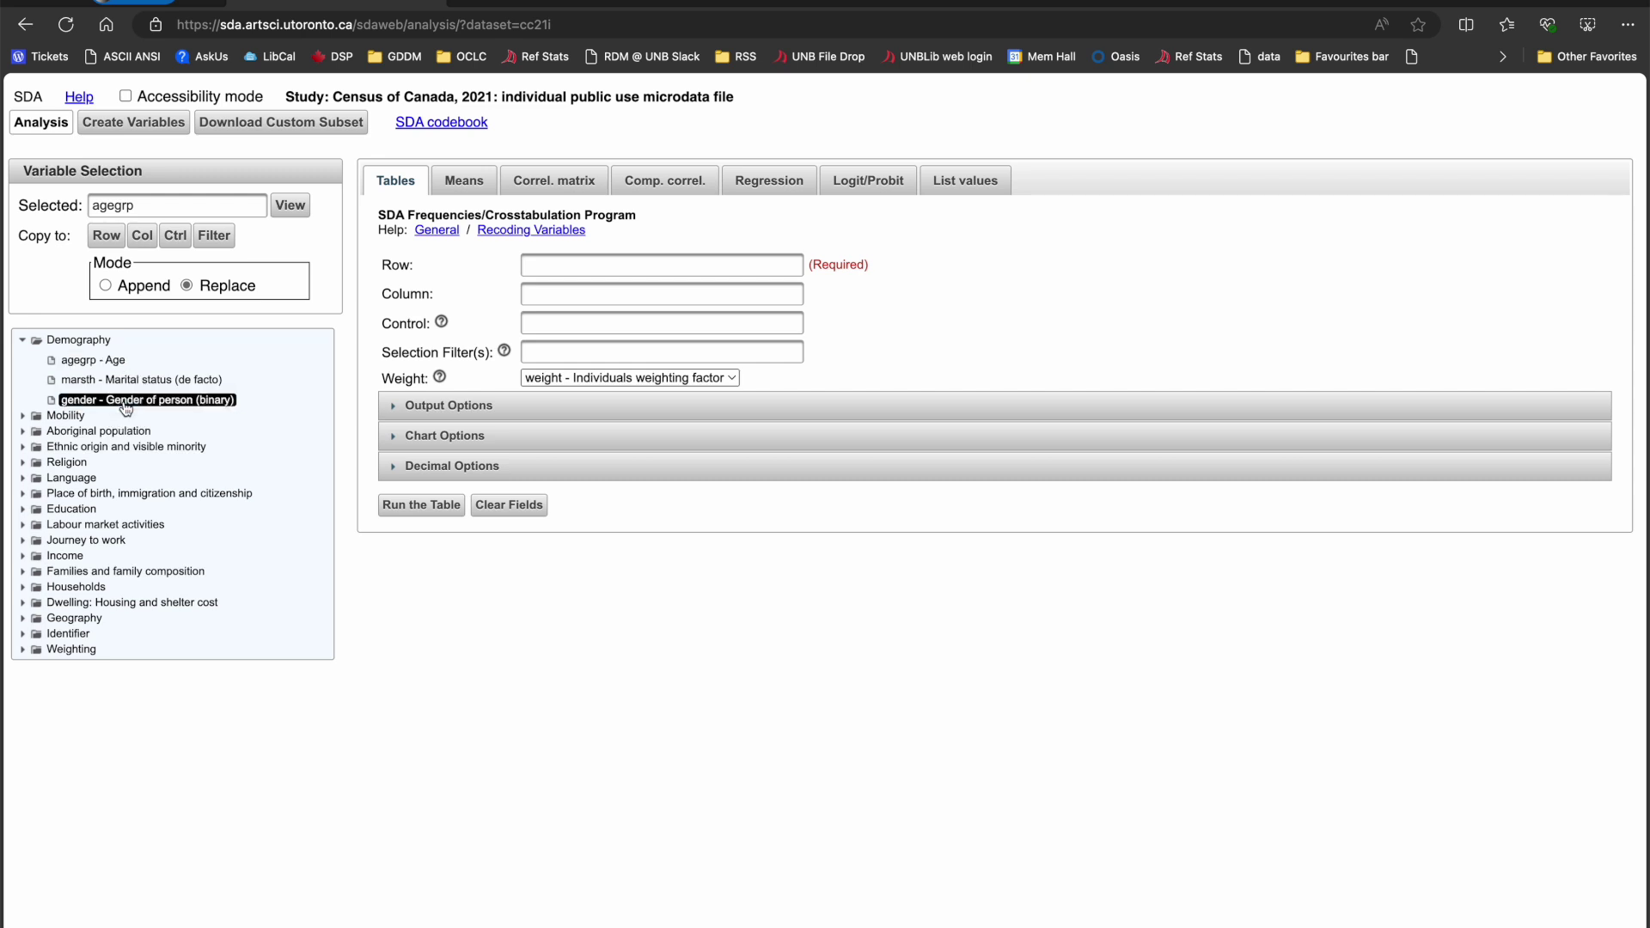
pyautogui.click(296, 214)
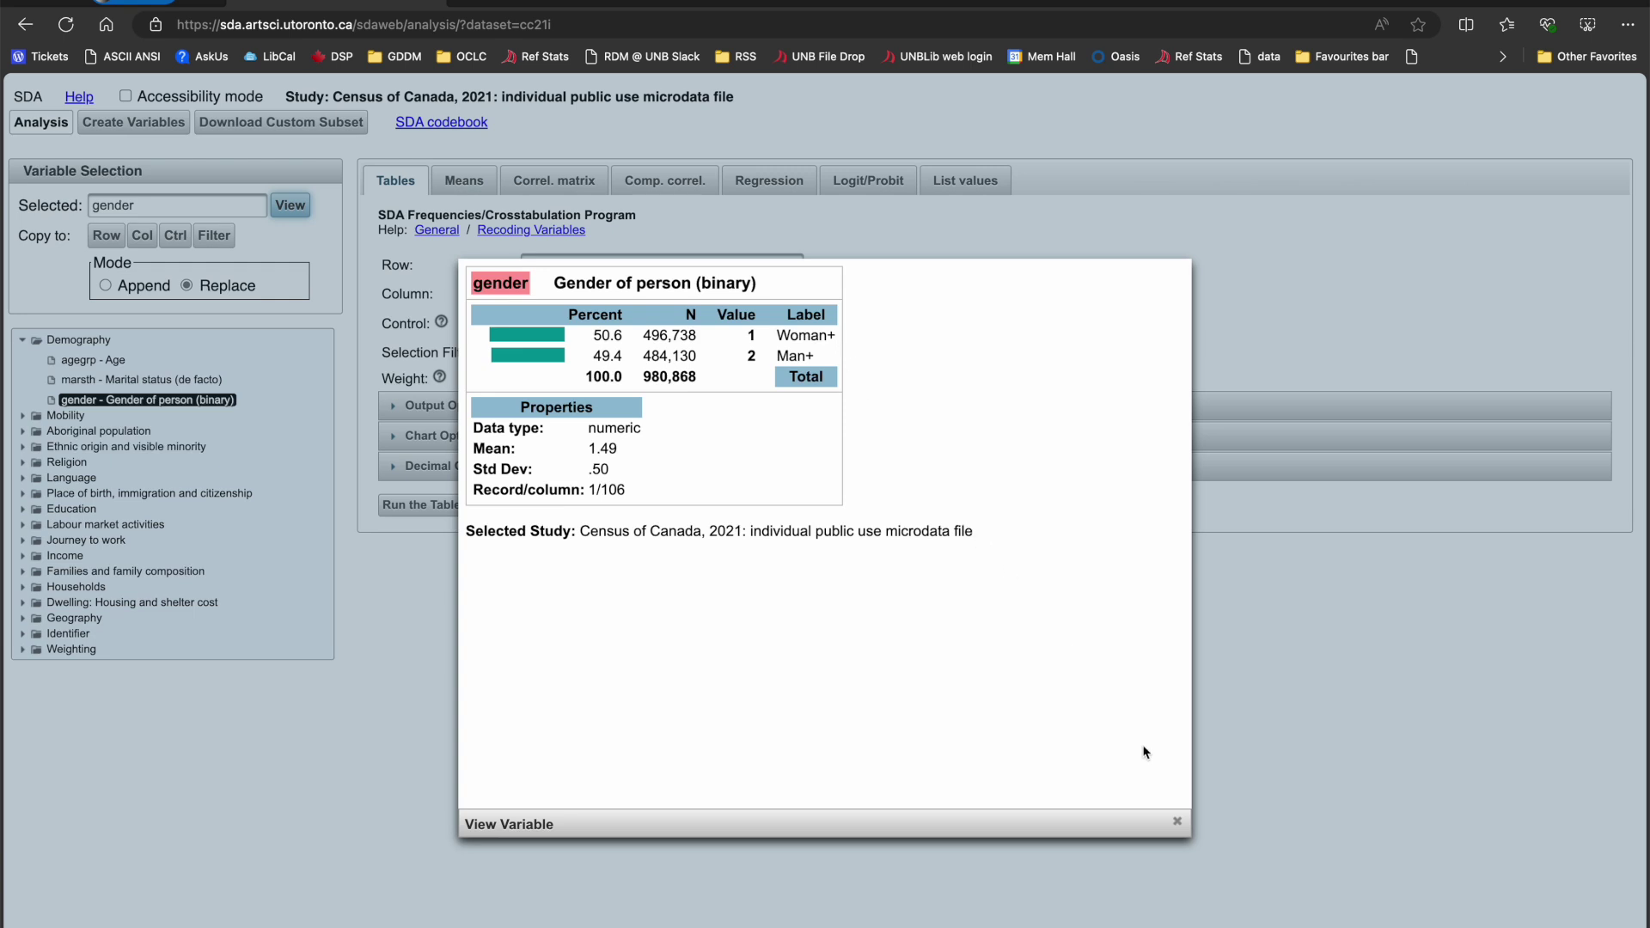
pyautogui.click(422, 405)
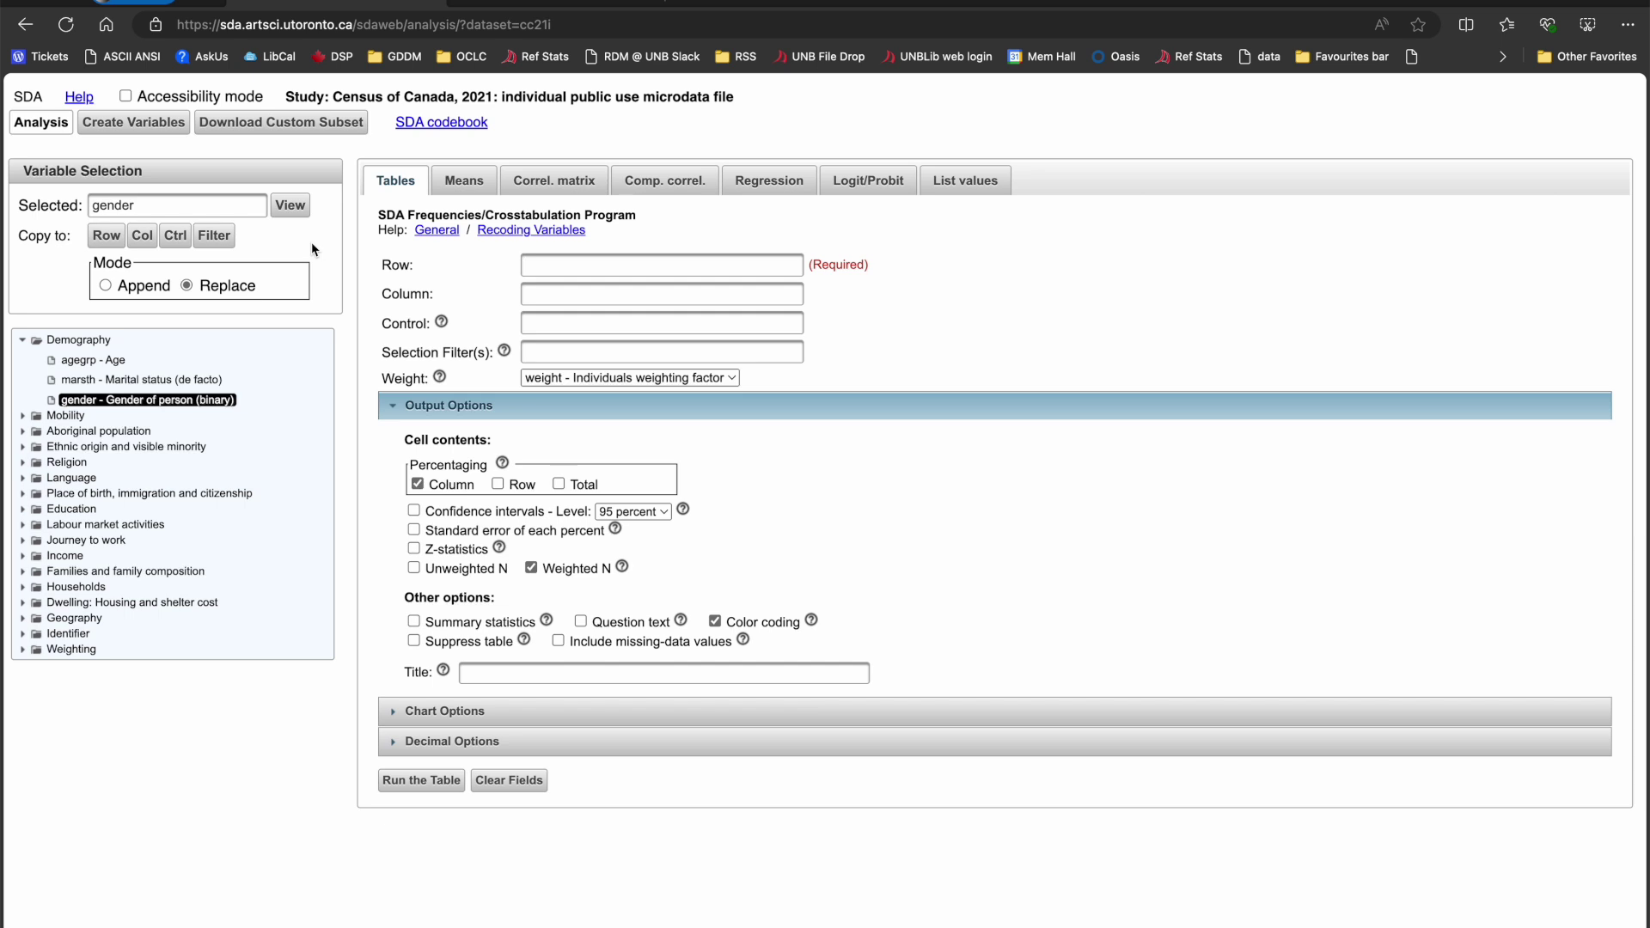
# Set gender as the crosstab row variable and agegrp as the column variable
pyautogui.click(107, 237)
pyautogui.click(96, 362)
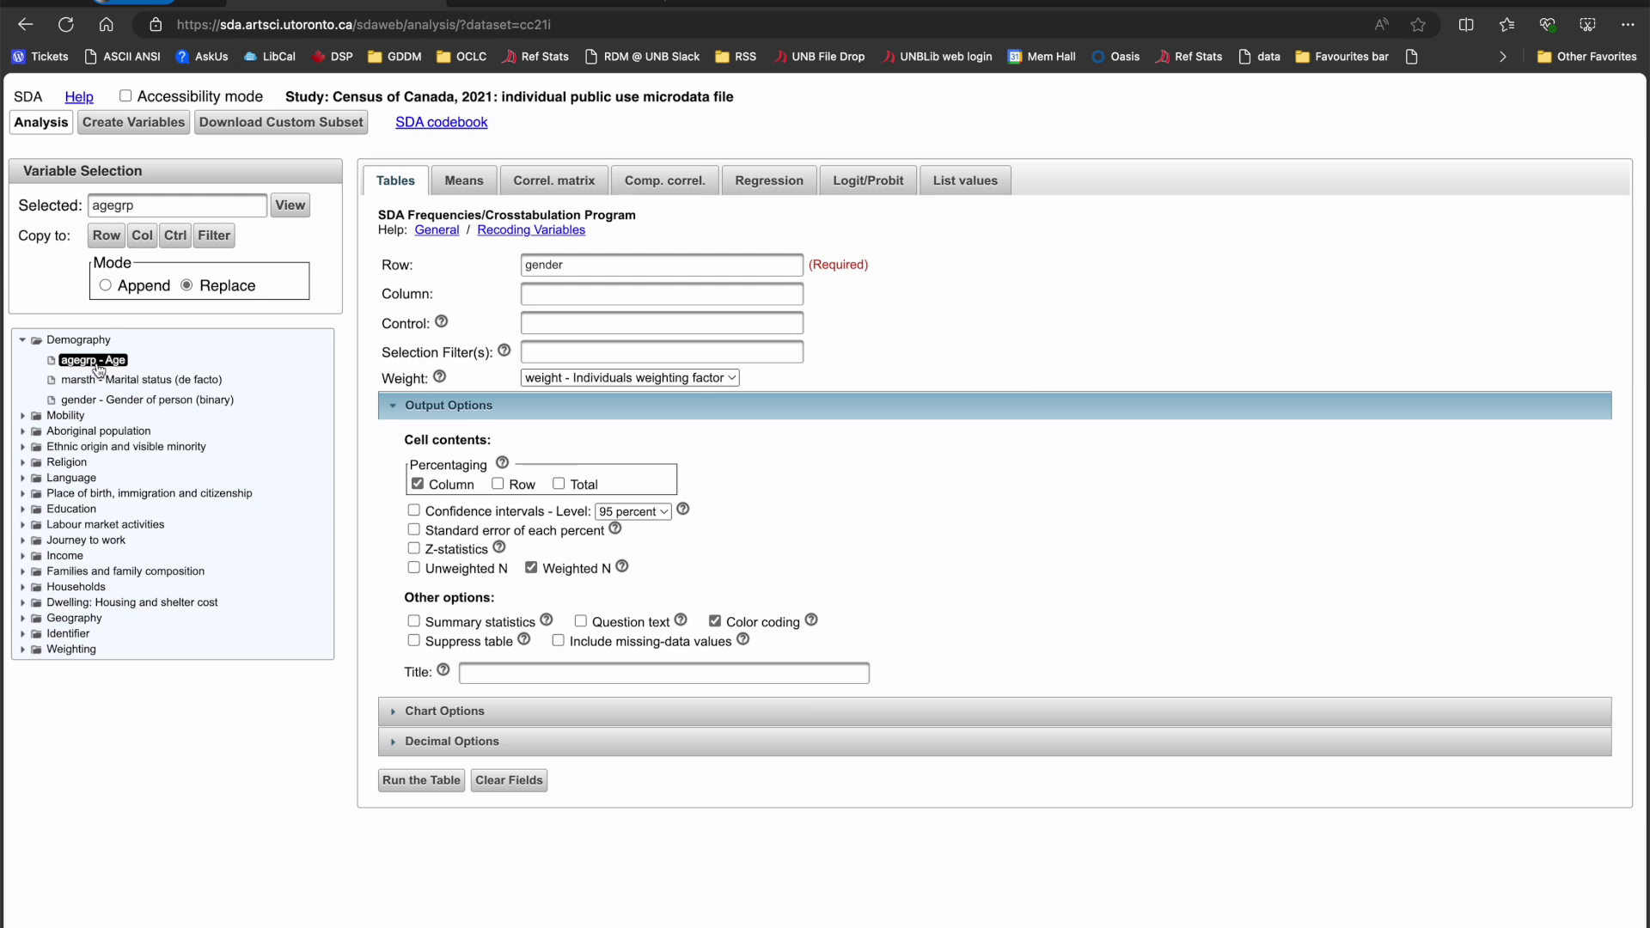
pyautogui.click(144, 239)
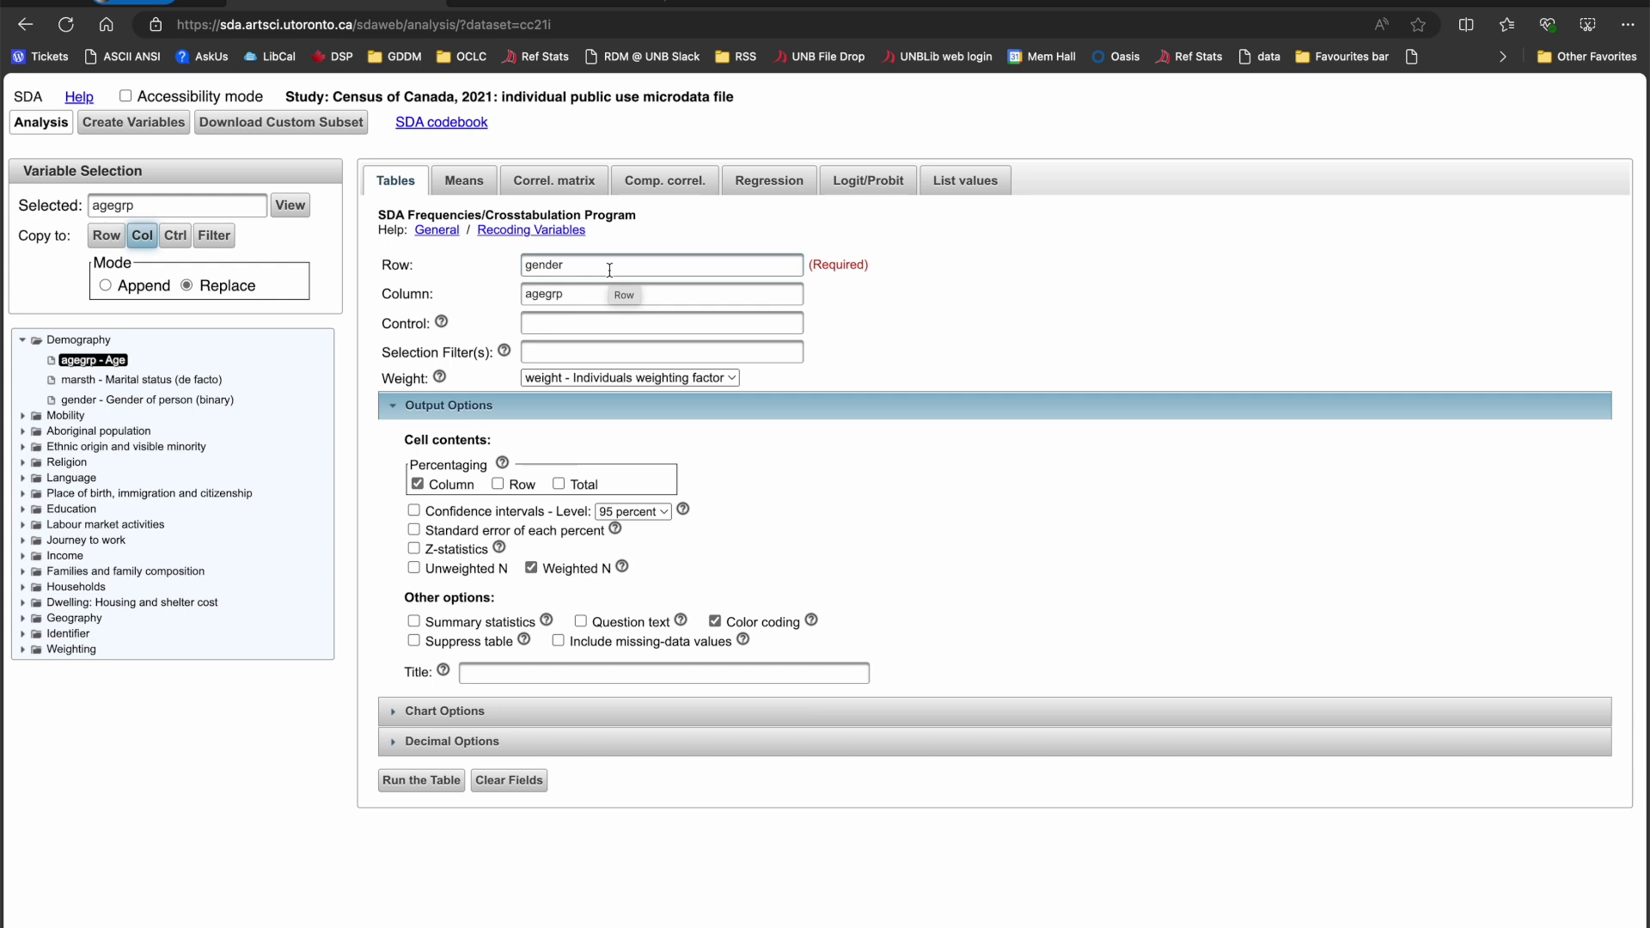
pyautogui.click(588, 294)
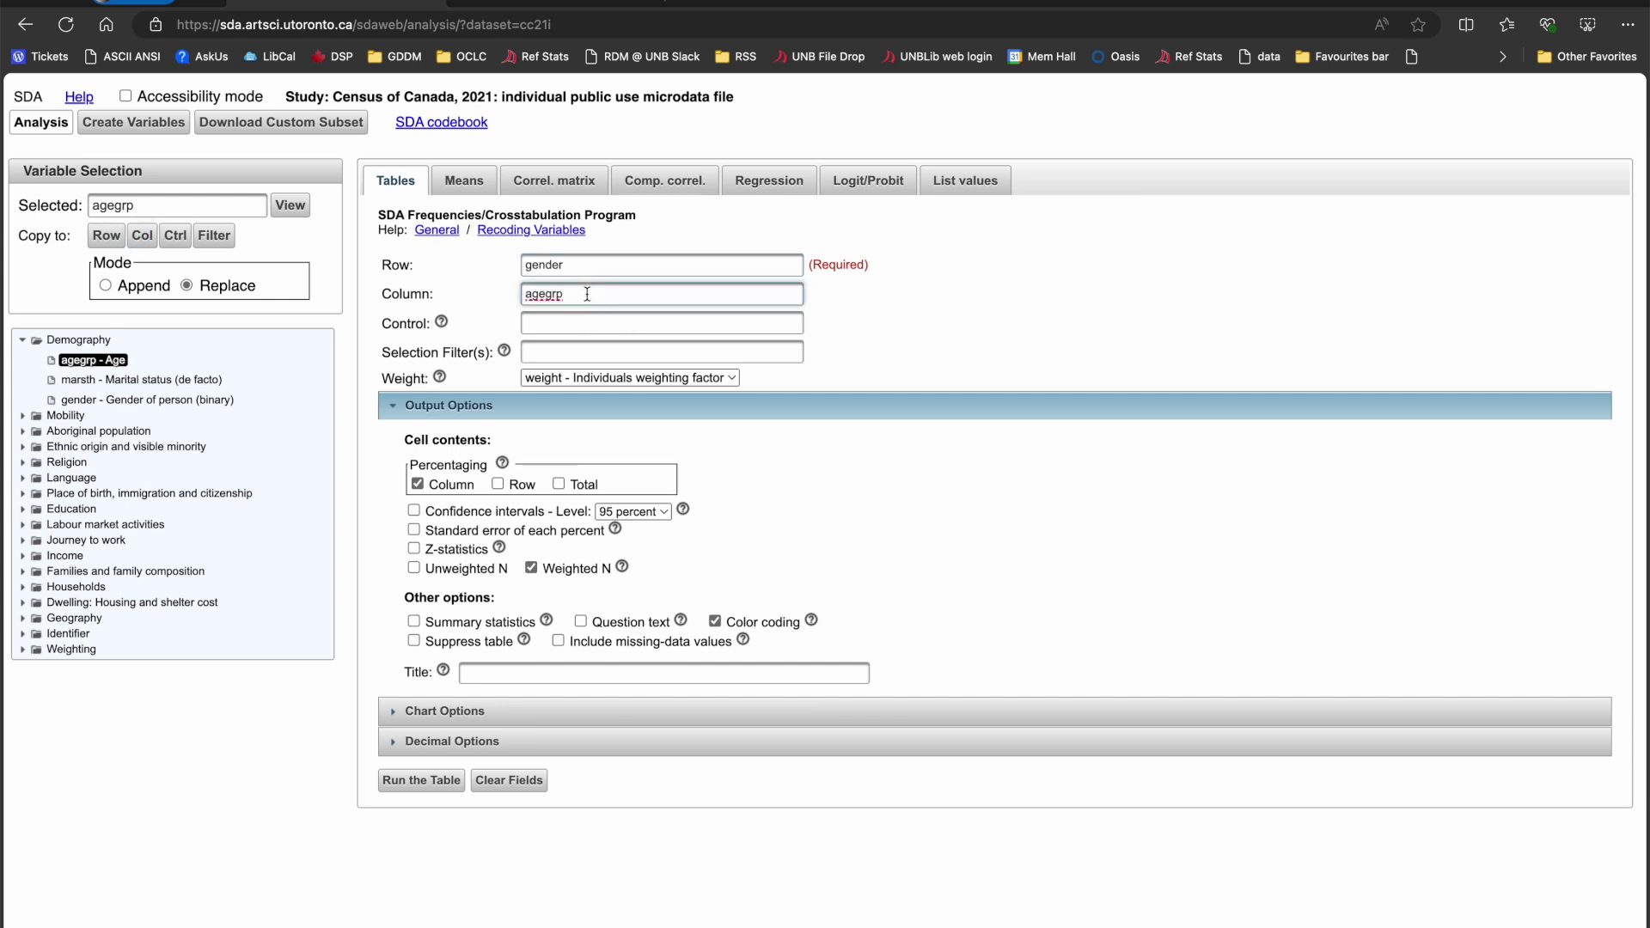
# Append (1-16) to the column variable so it reads agegrp(1-16)
pyautogui.write('(1-16')
# Add unweighted N to the cells and run the gender by agegrp(1-16) crosstab
pyautogui.click(414, 568)
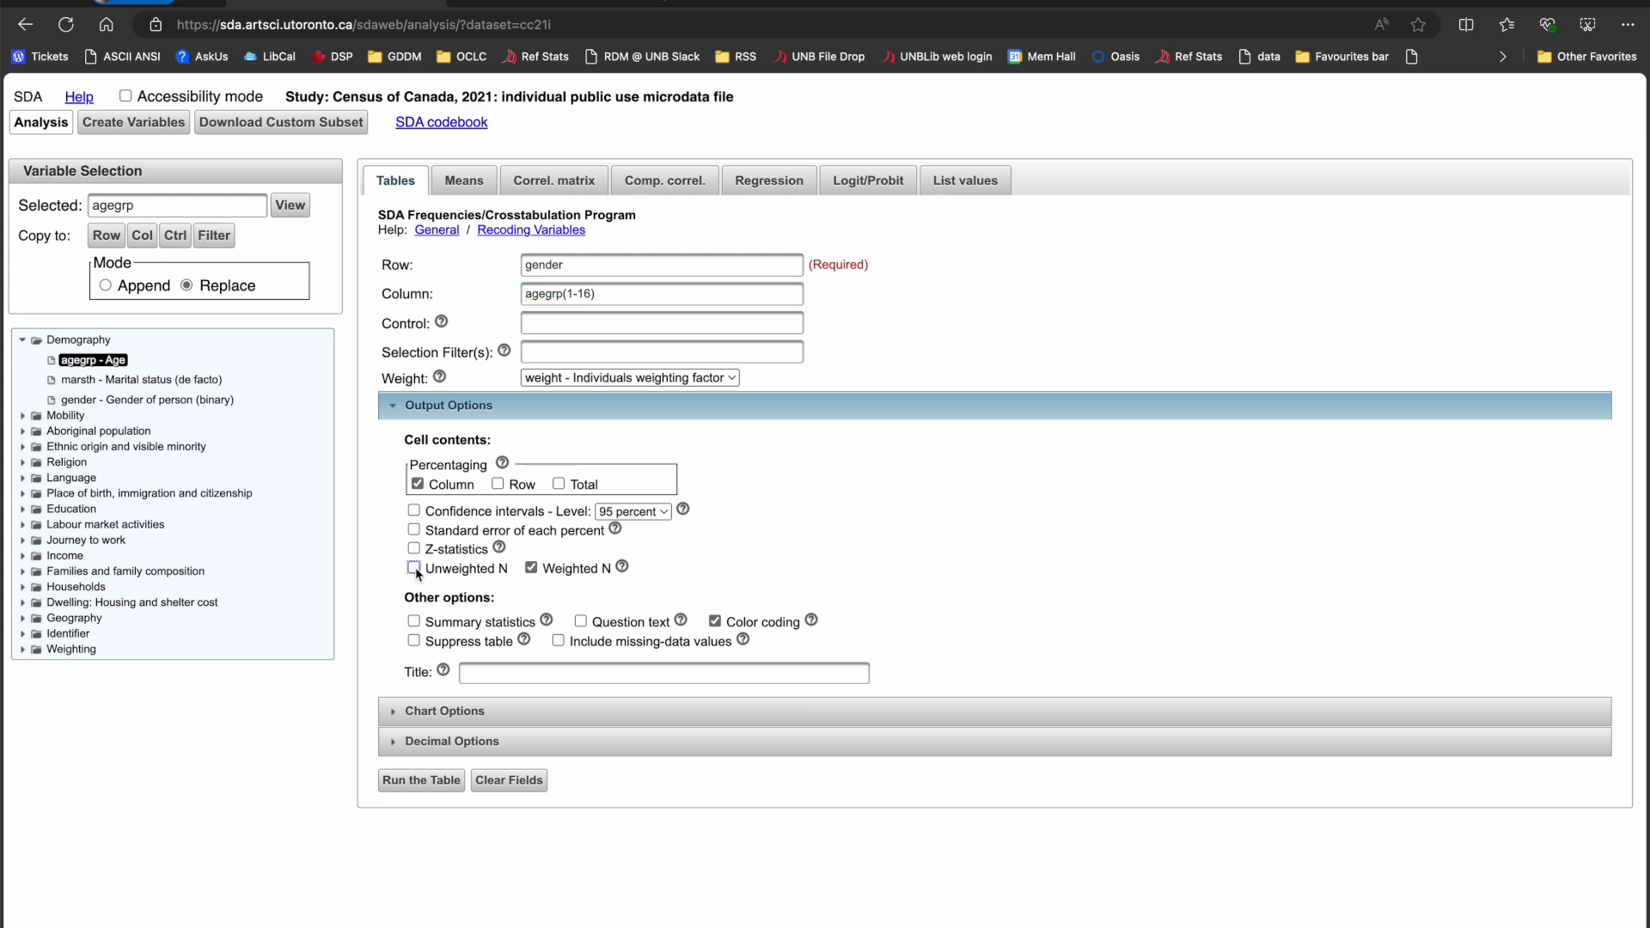
pyautogui.click(434, 780)
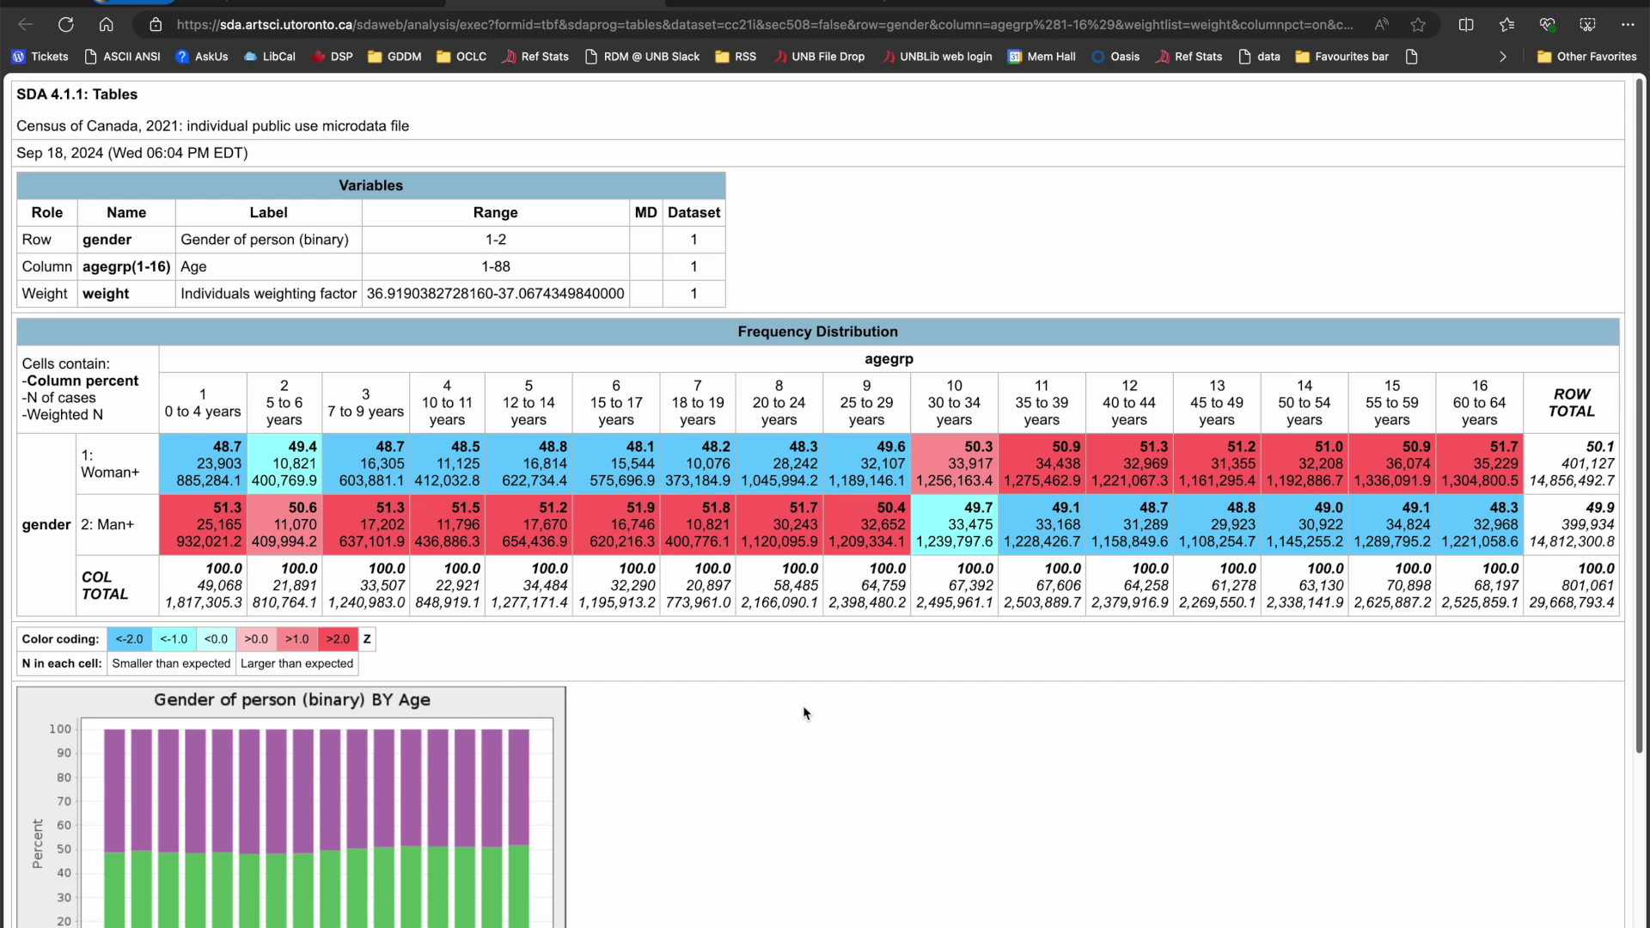
pyautogui.scroll(-1, 805, 714)
pyautogui.scroll(1, 804, 713)
pyautogui.scroll(-3, 805, 713)
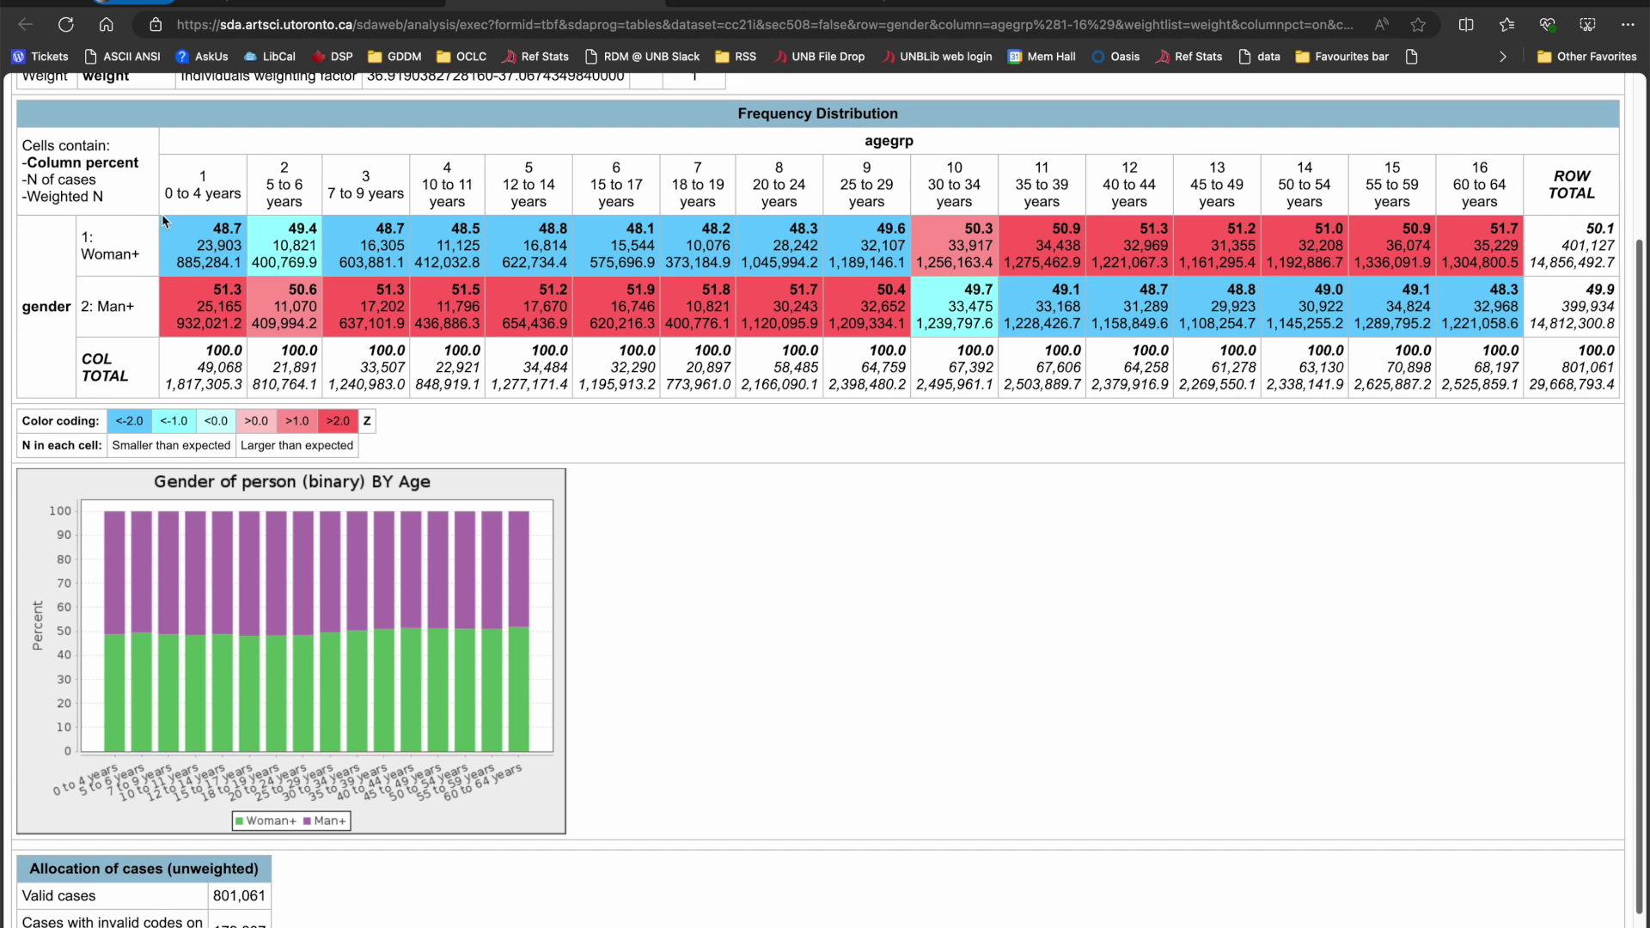
pyautogui.scroll(-1, 543, 564)
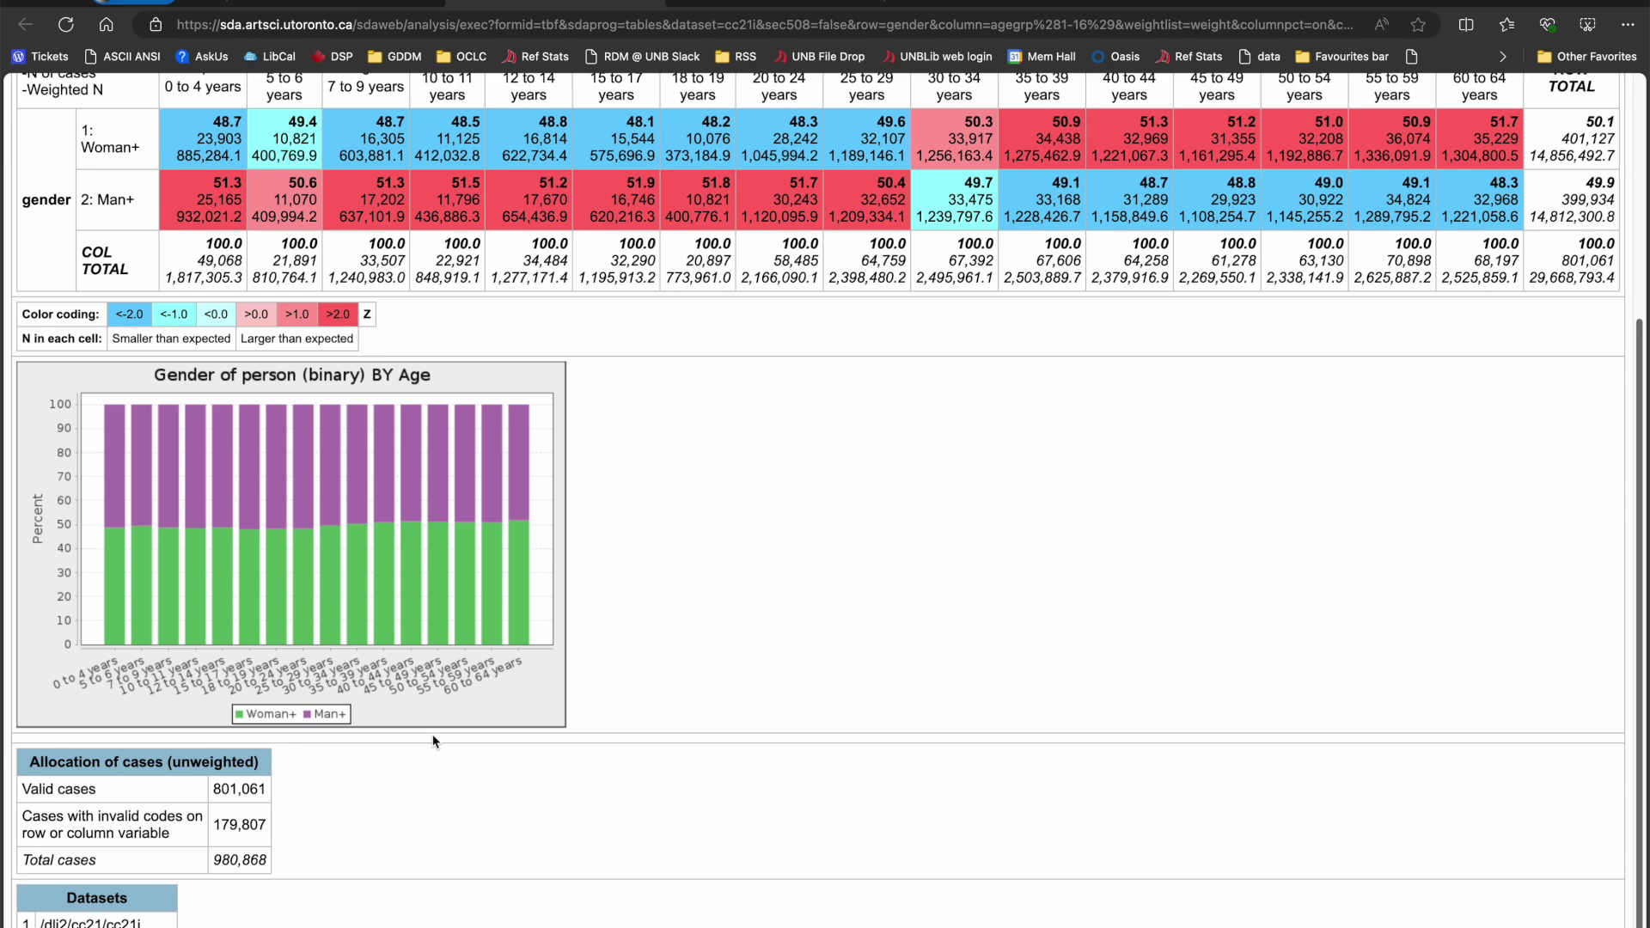
# Return to the SDA crosstab form tab with gender and agegrp(1-16) still set
pyautogui.click(402, 2)
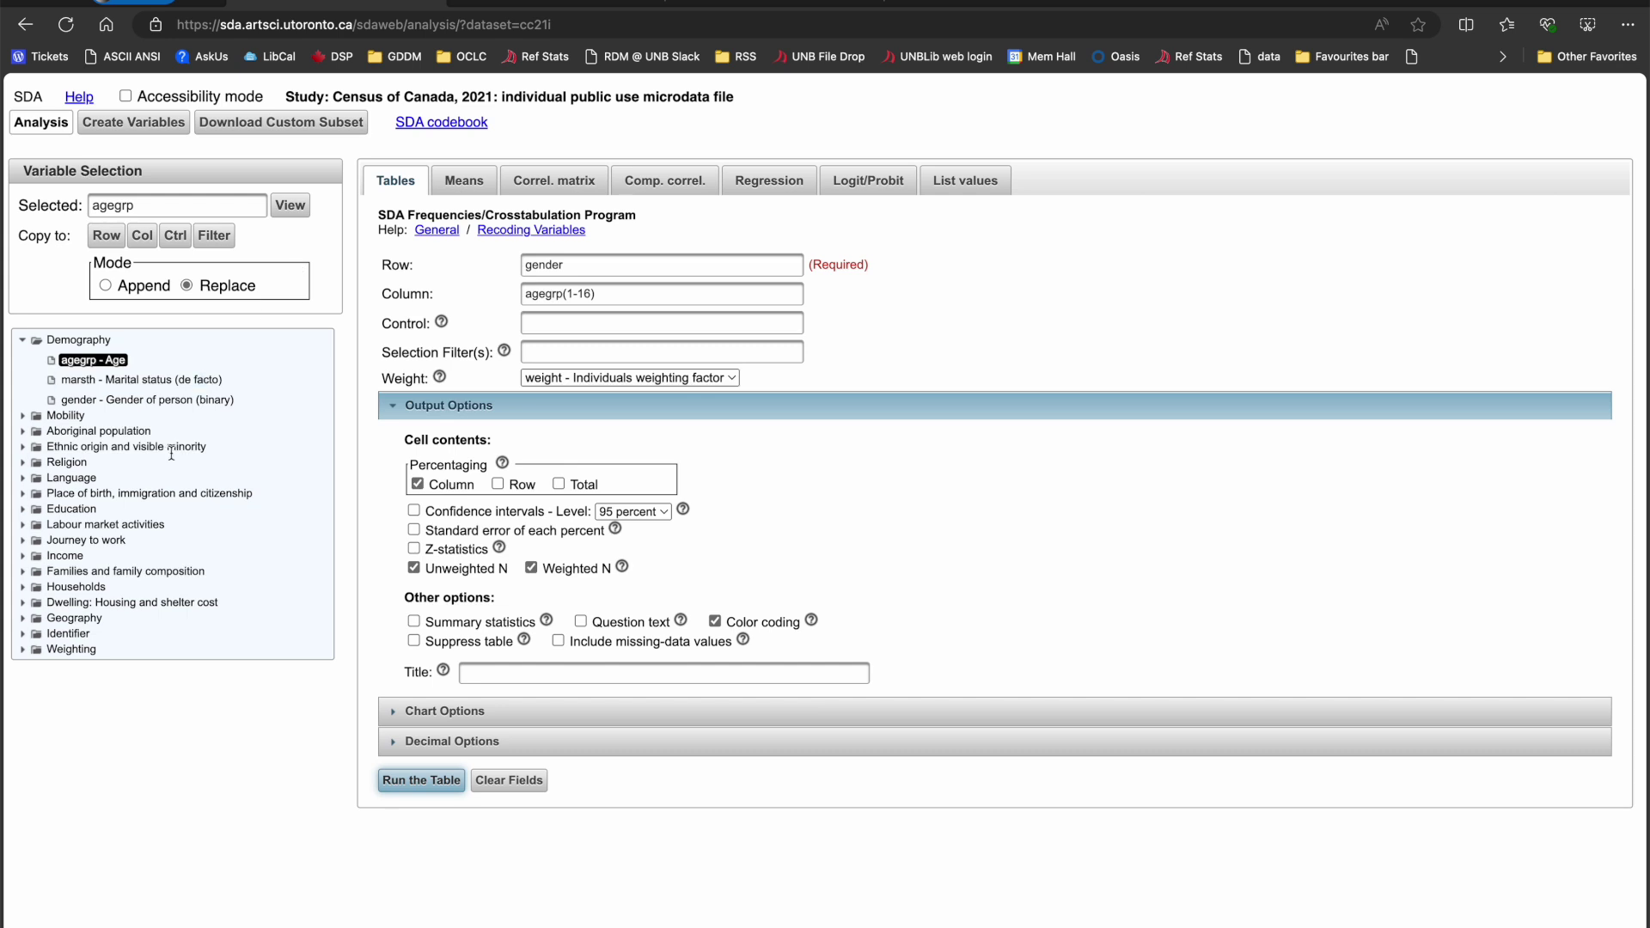
# Select pr under Geography and view its province frequencies, Ontario largest at 38.6%
pyautogui.click(23, 619)
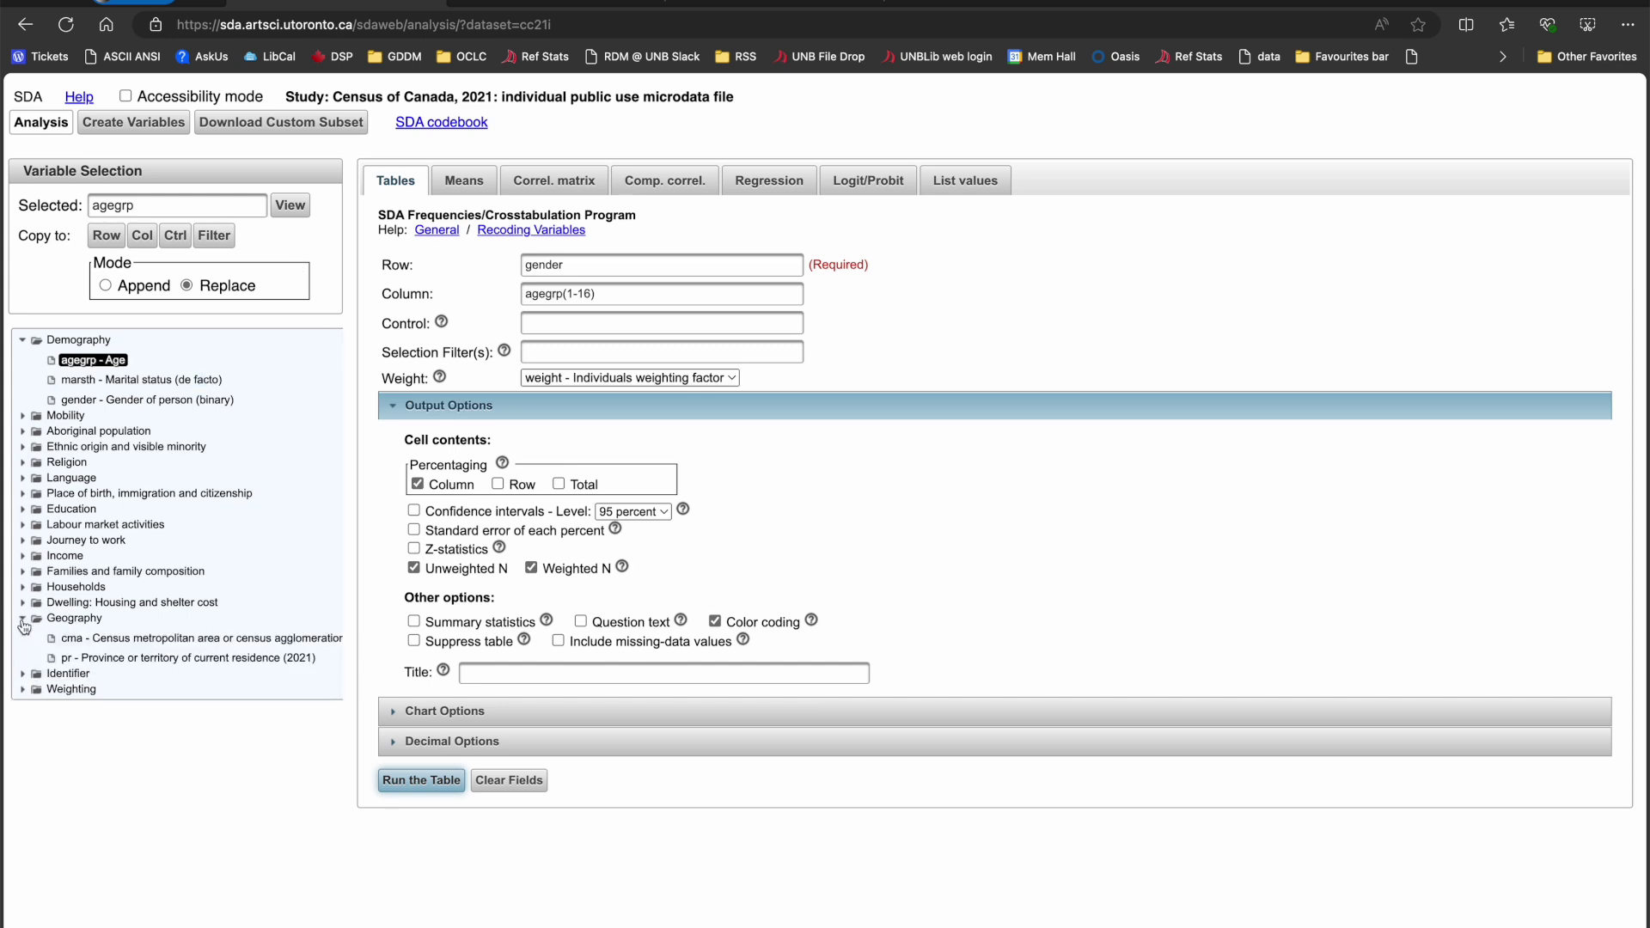
pyautogui.click(92, 661)
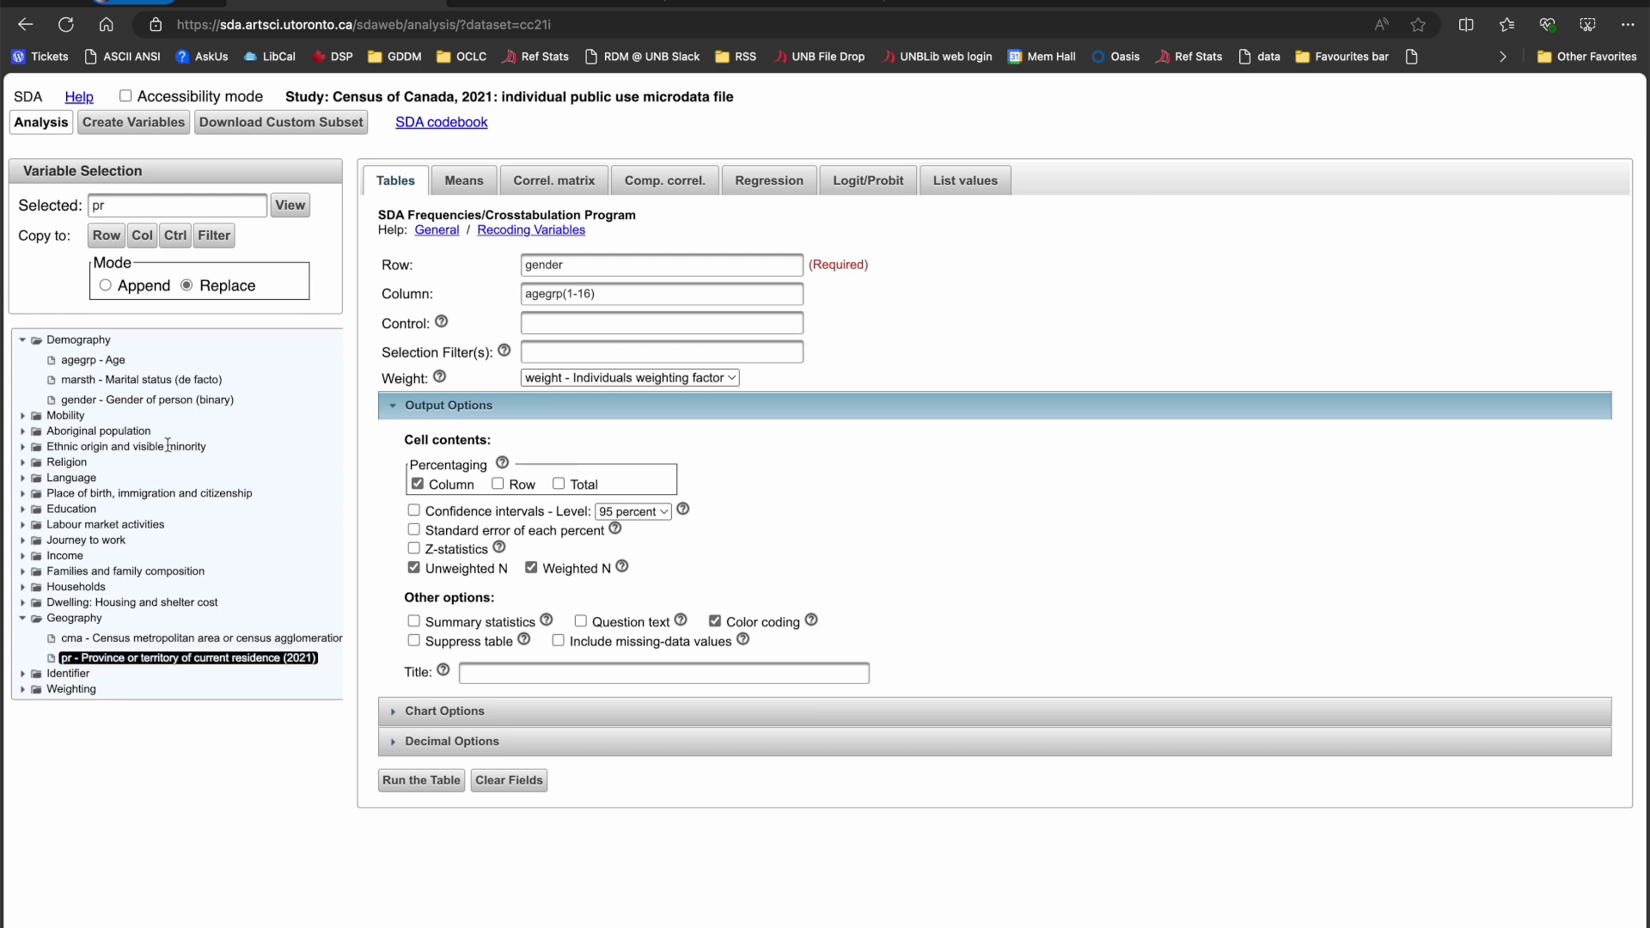
pyautogui.click(292, 209)
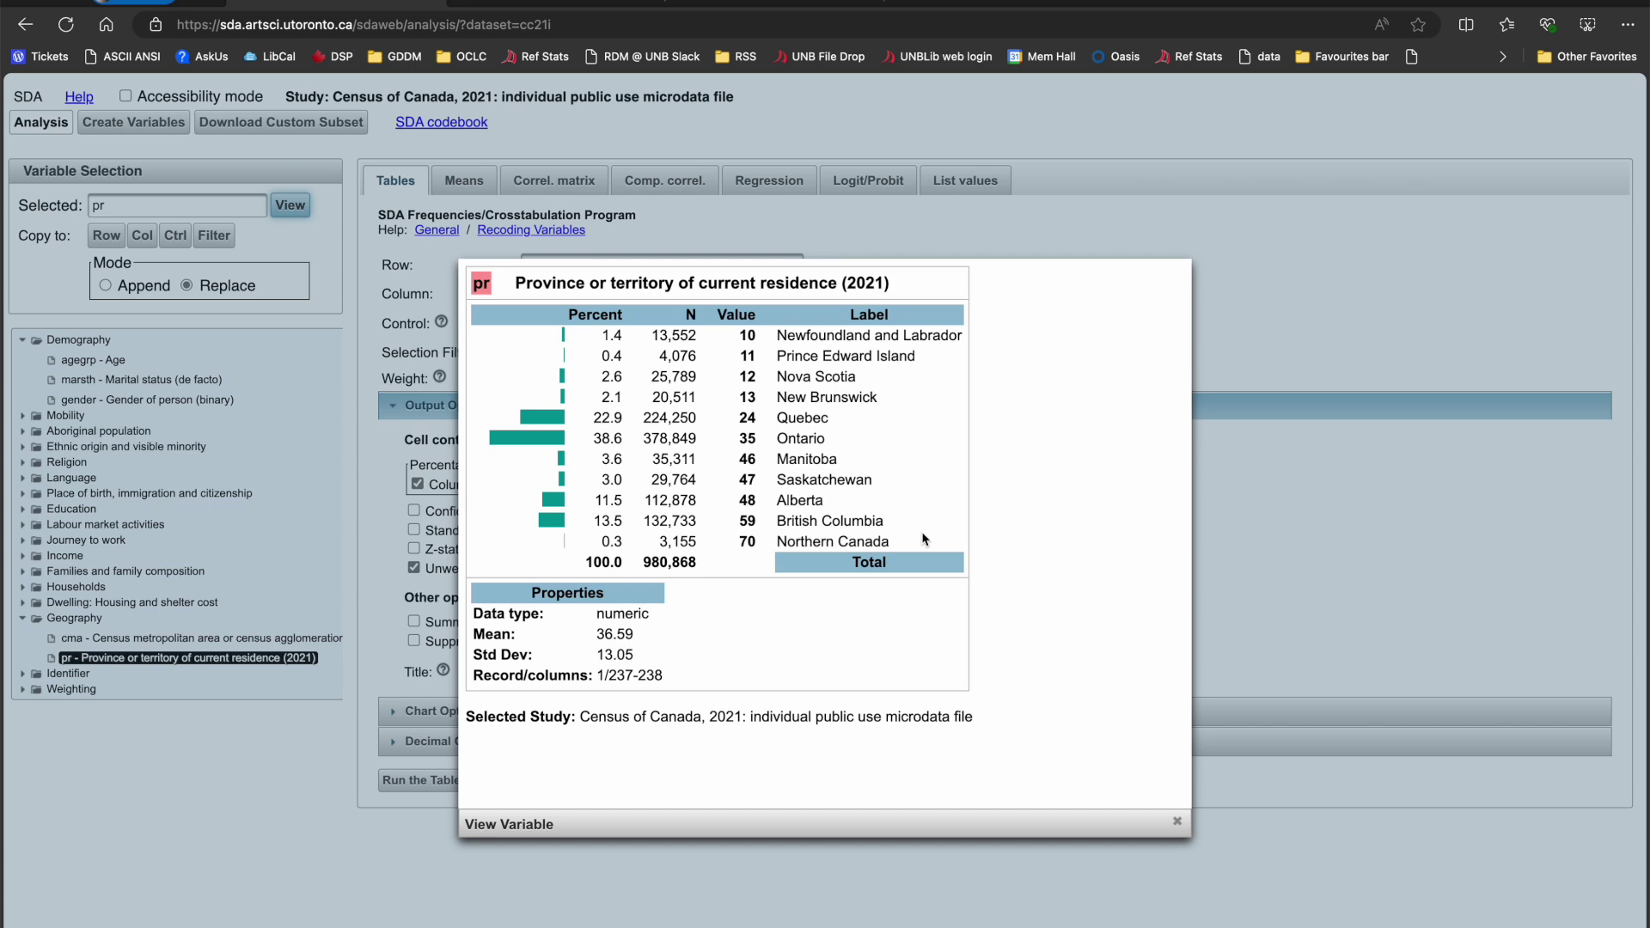
# Close the pr frequency view and enter pr() in the Selection Filter(s) field
pyautogui.click(1175, 824)
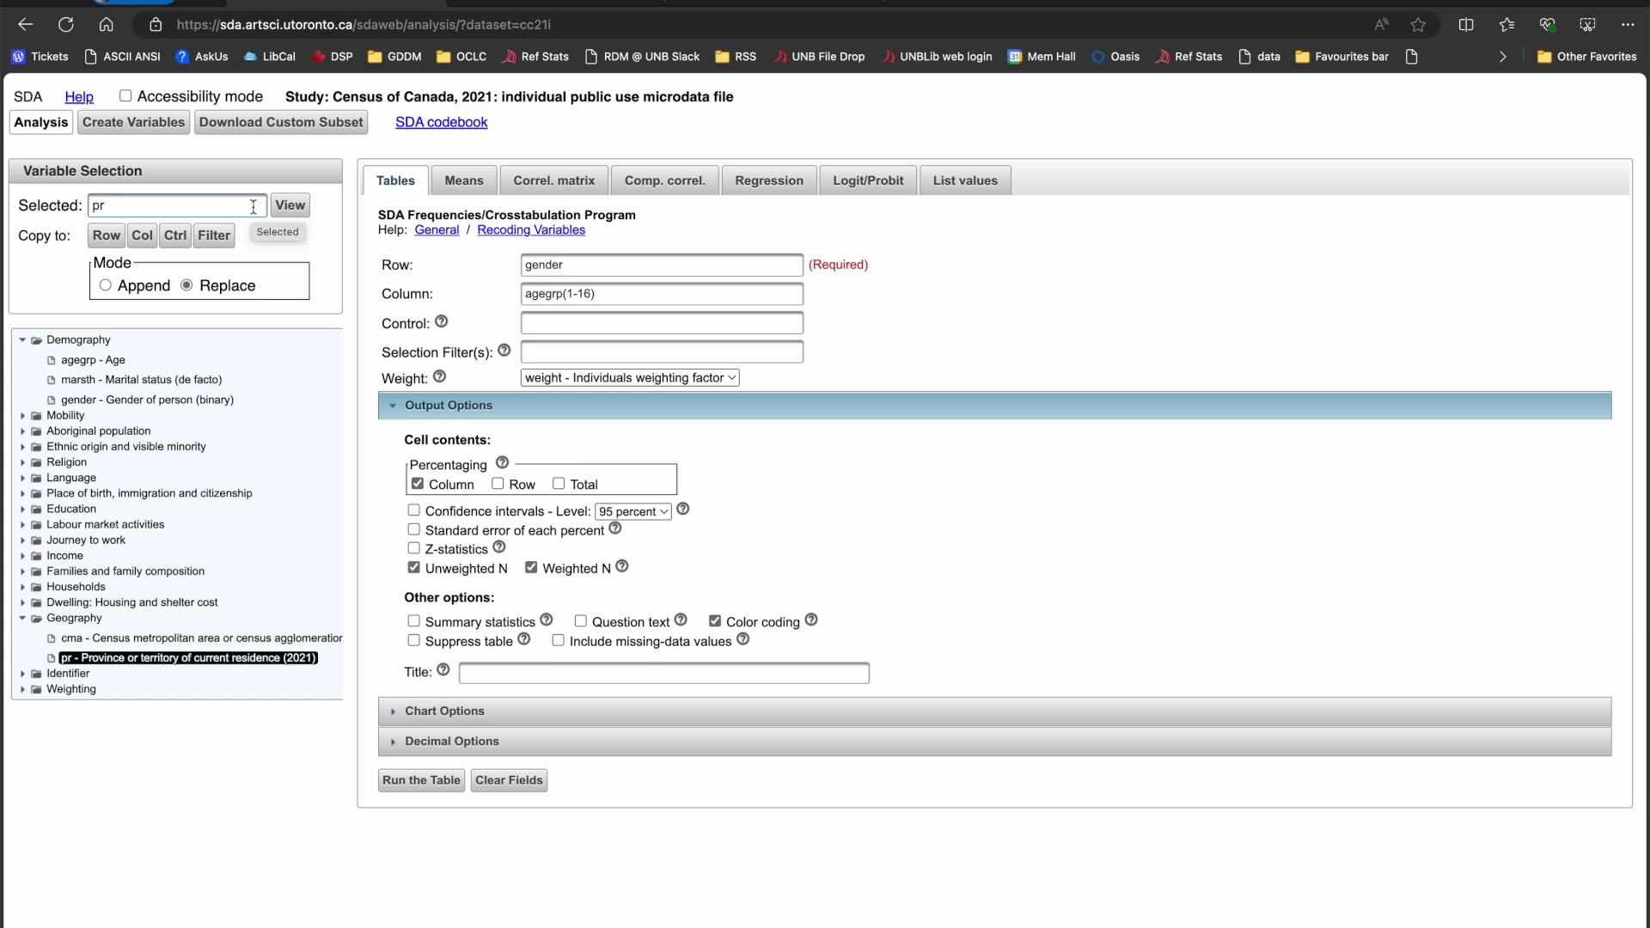
pyautogui.click(223, 237)
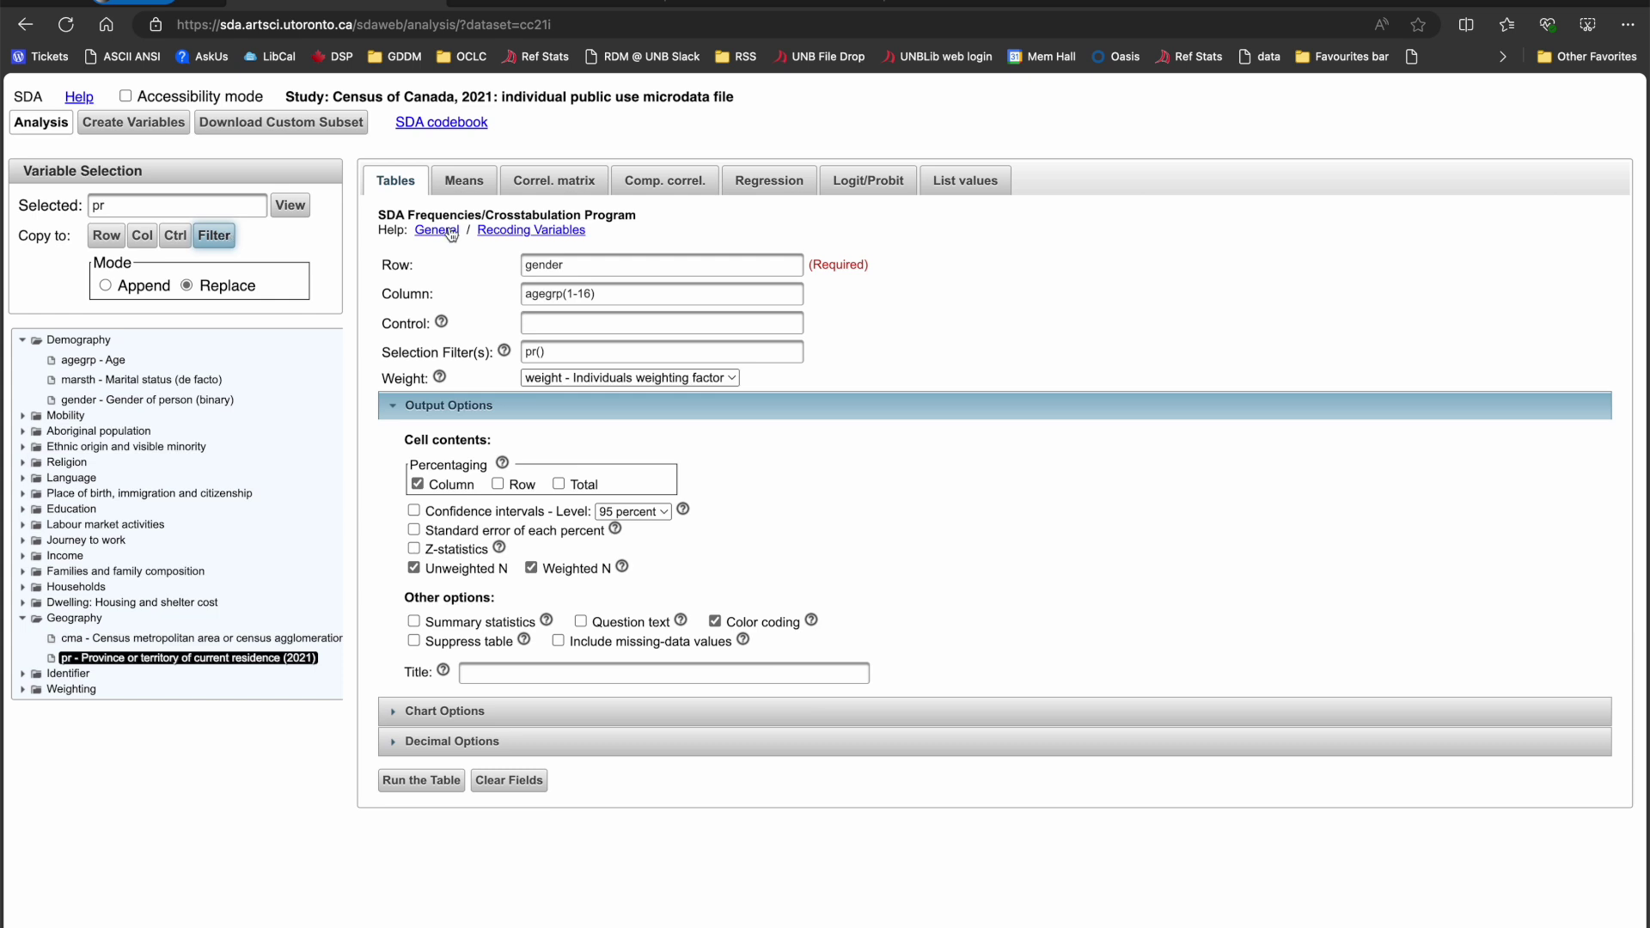
# Set the selection filter to pr(70) and rerun the gender by agegrp table for Northern Canada
pyautogui.click(539, 353)
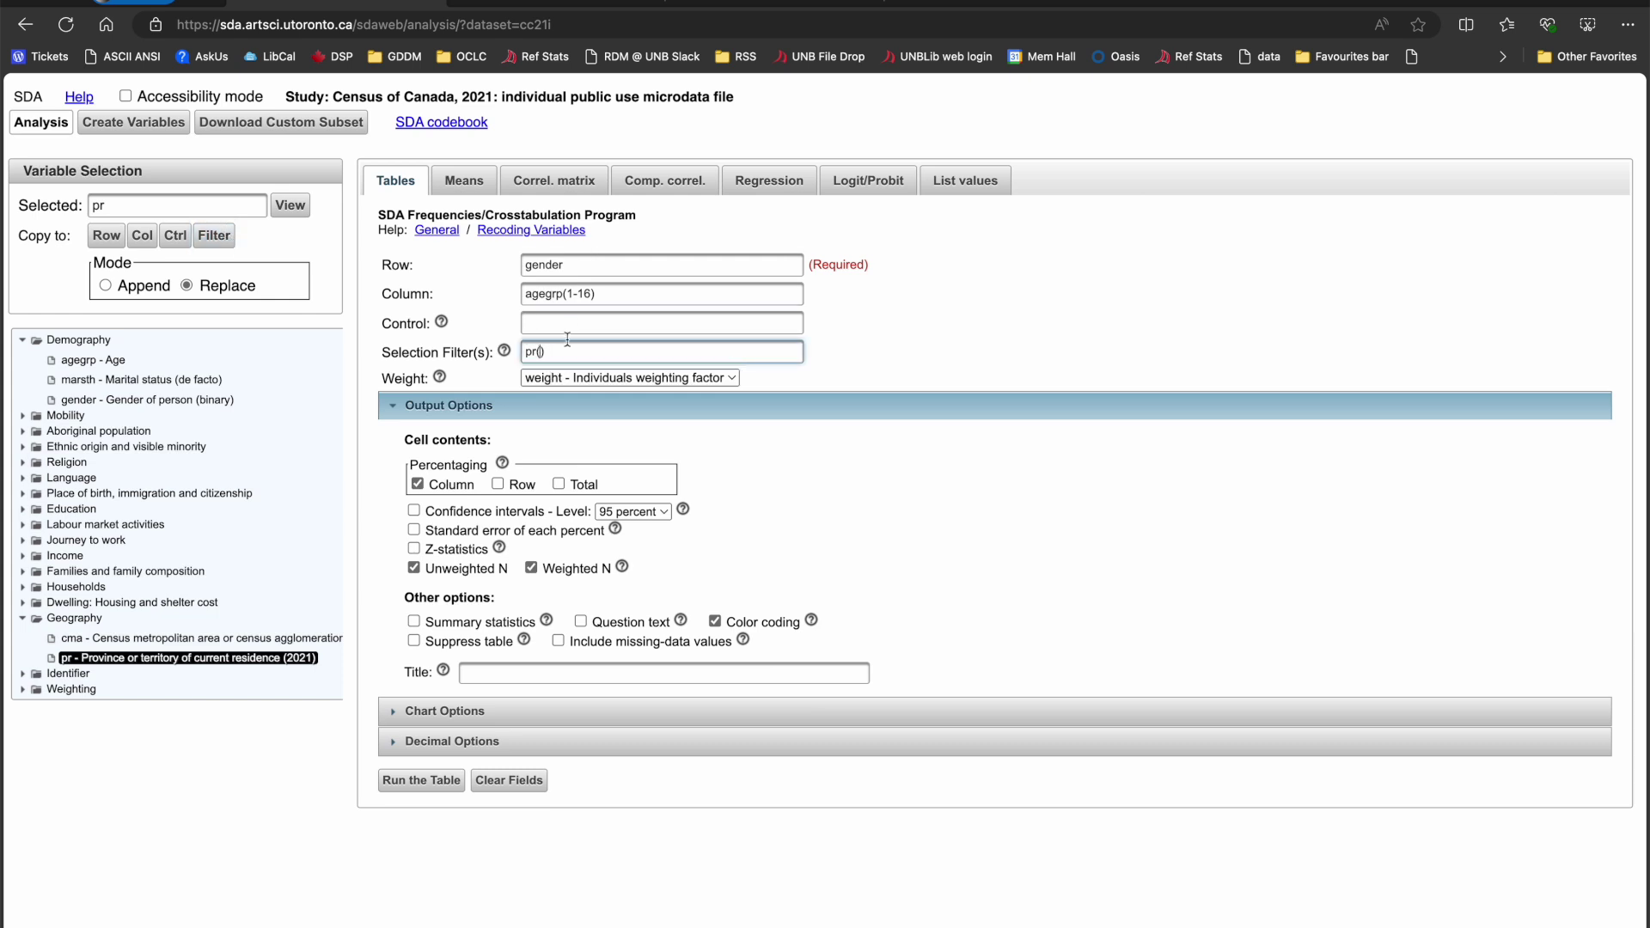
pyautogui.write('70')
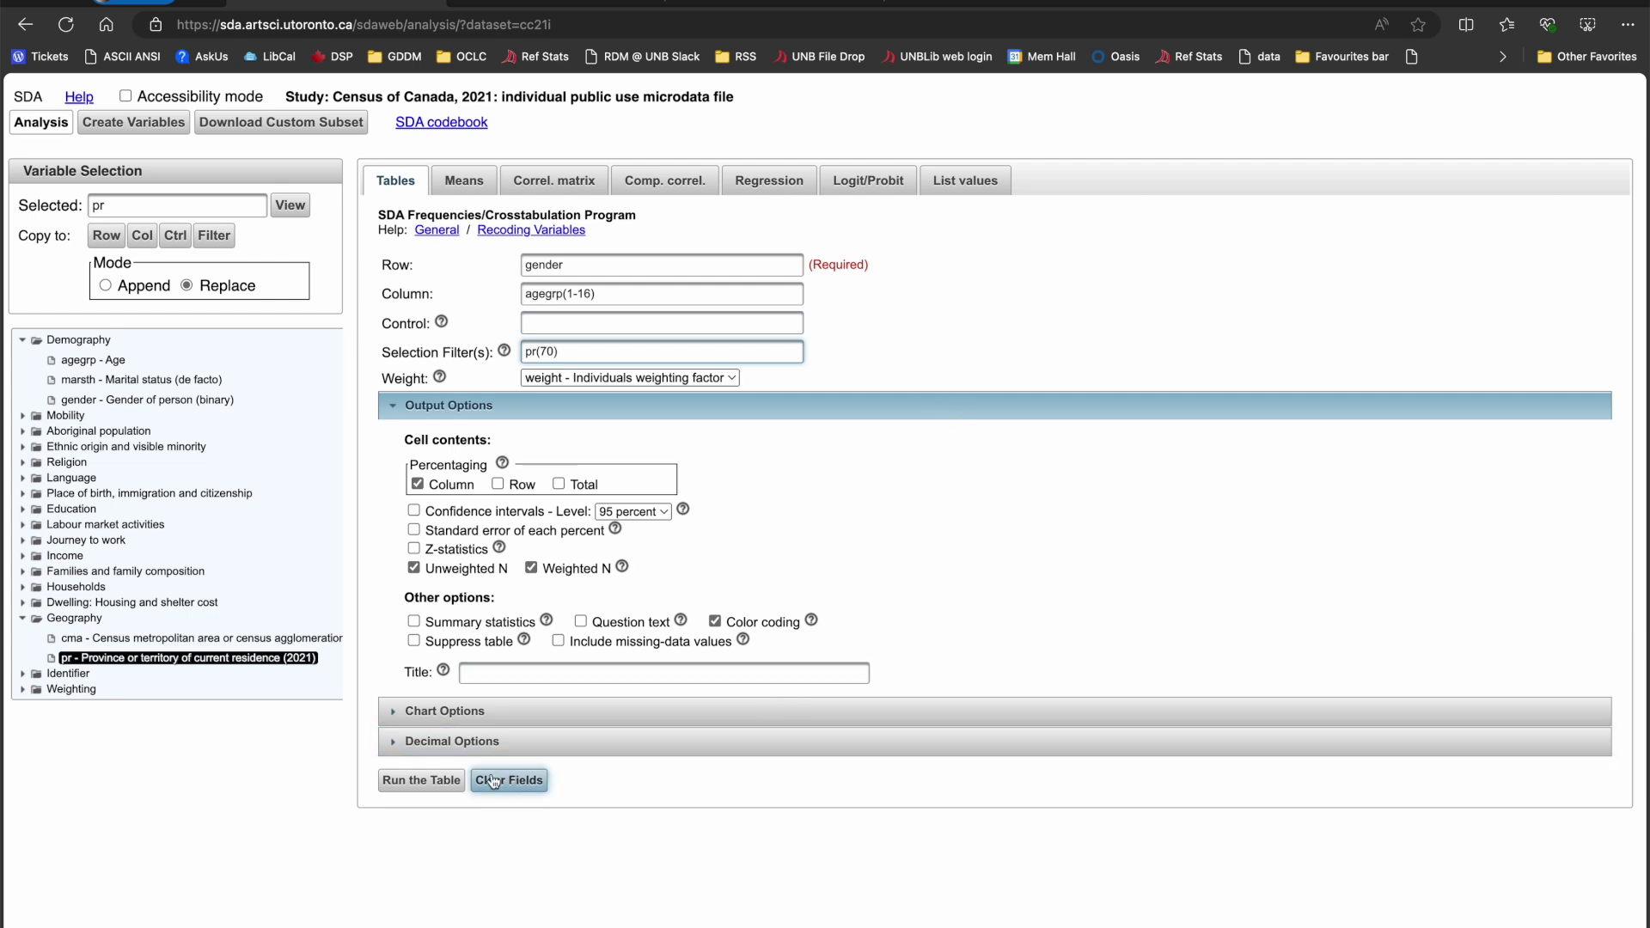
pyautogui.click(443, 780)
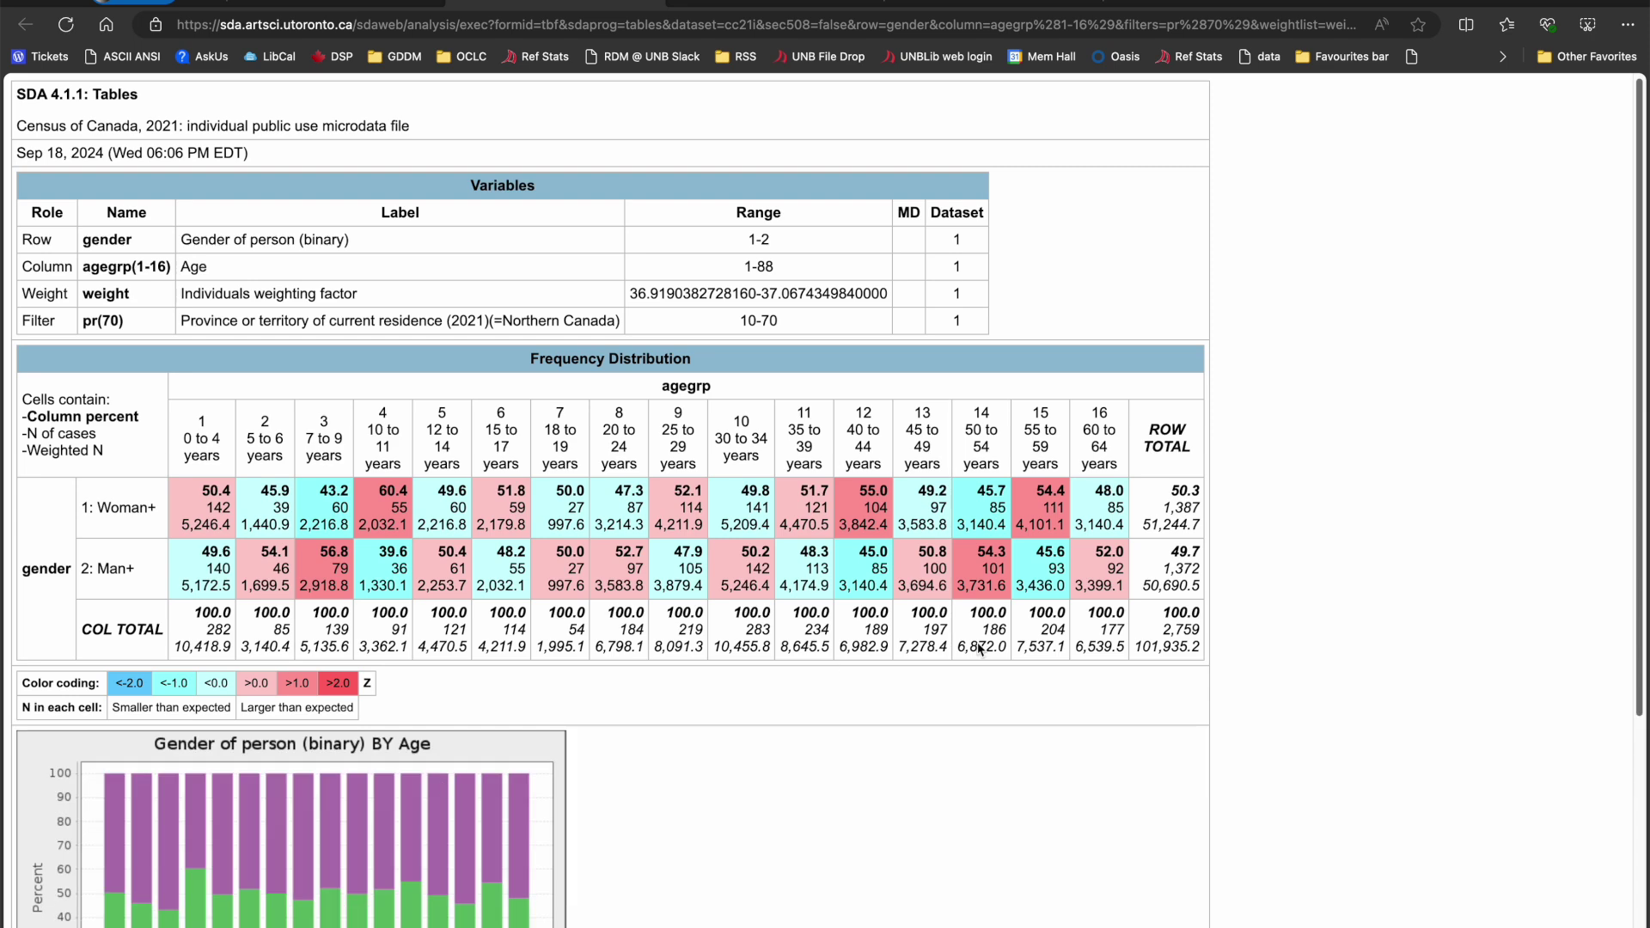
pyautogui.scroll(-2, 1392, 541)
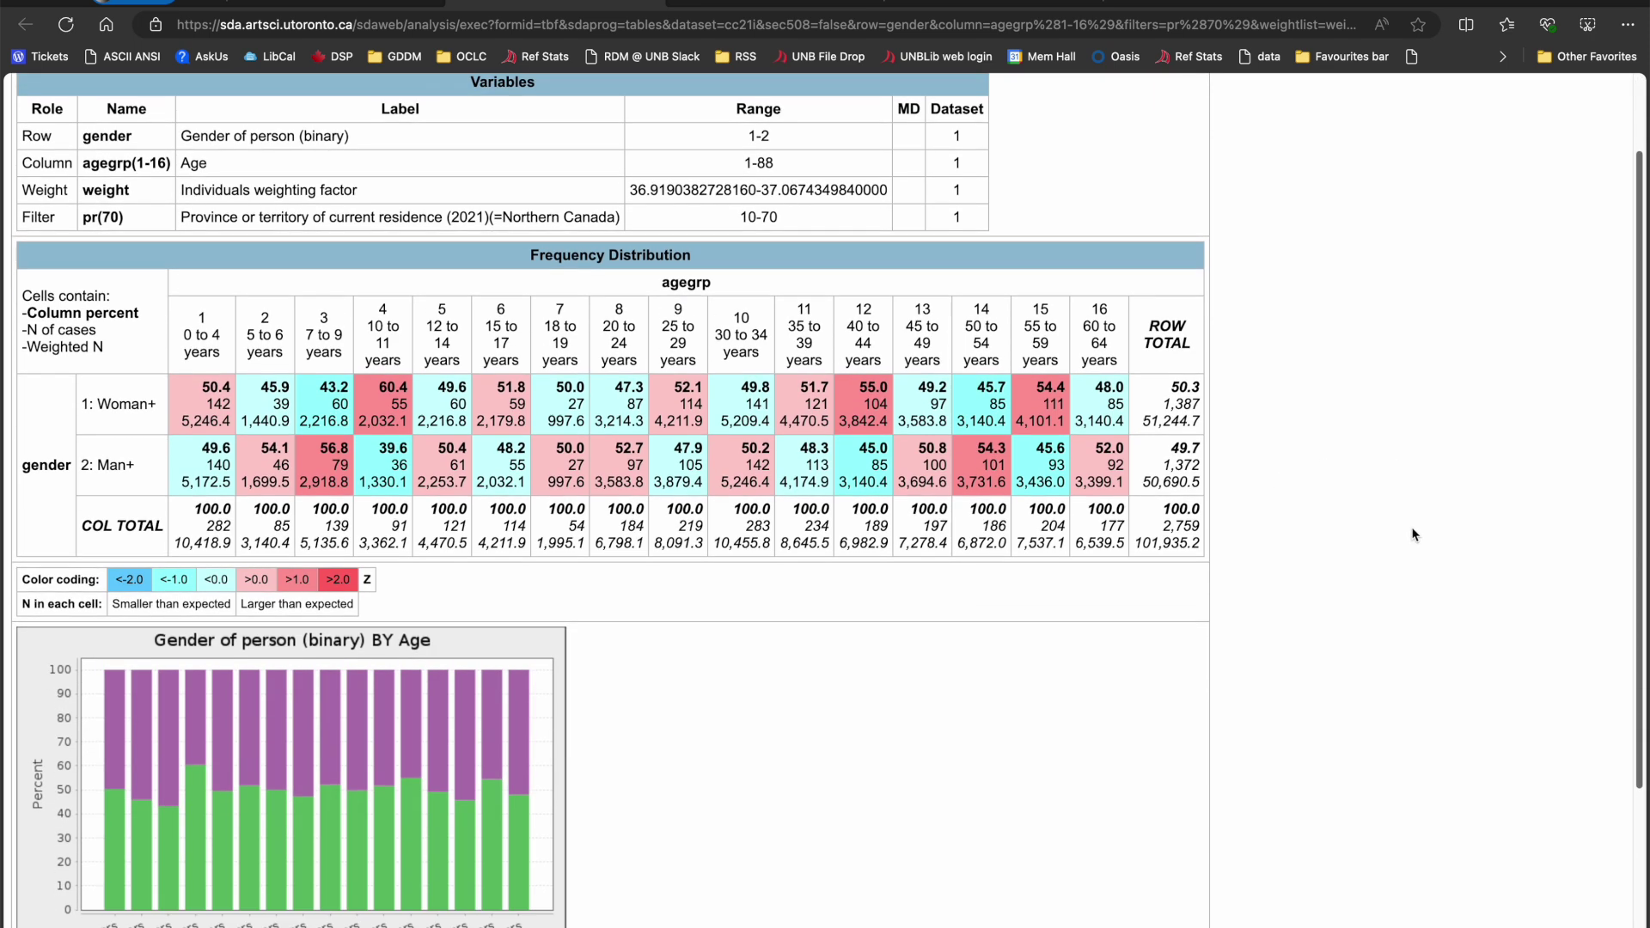
pyautogui.scroll(-1, 1412, 535)
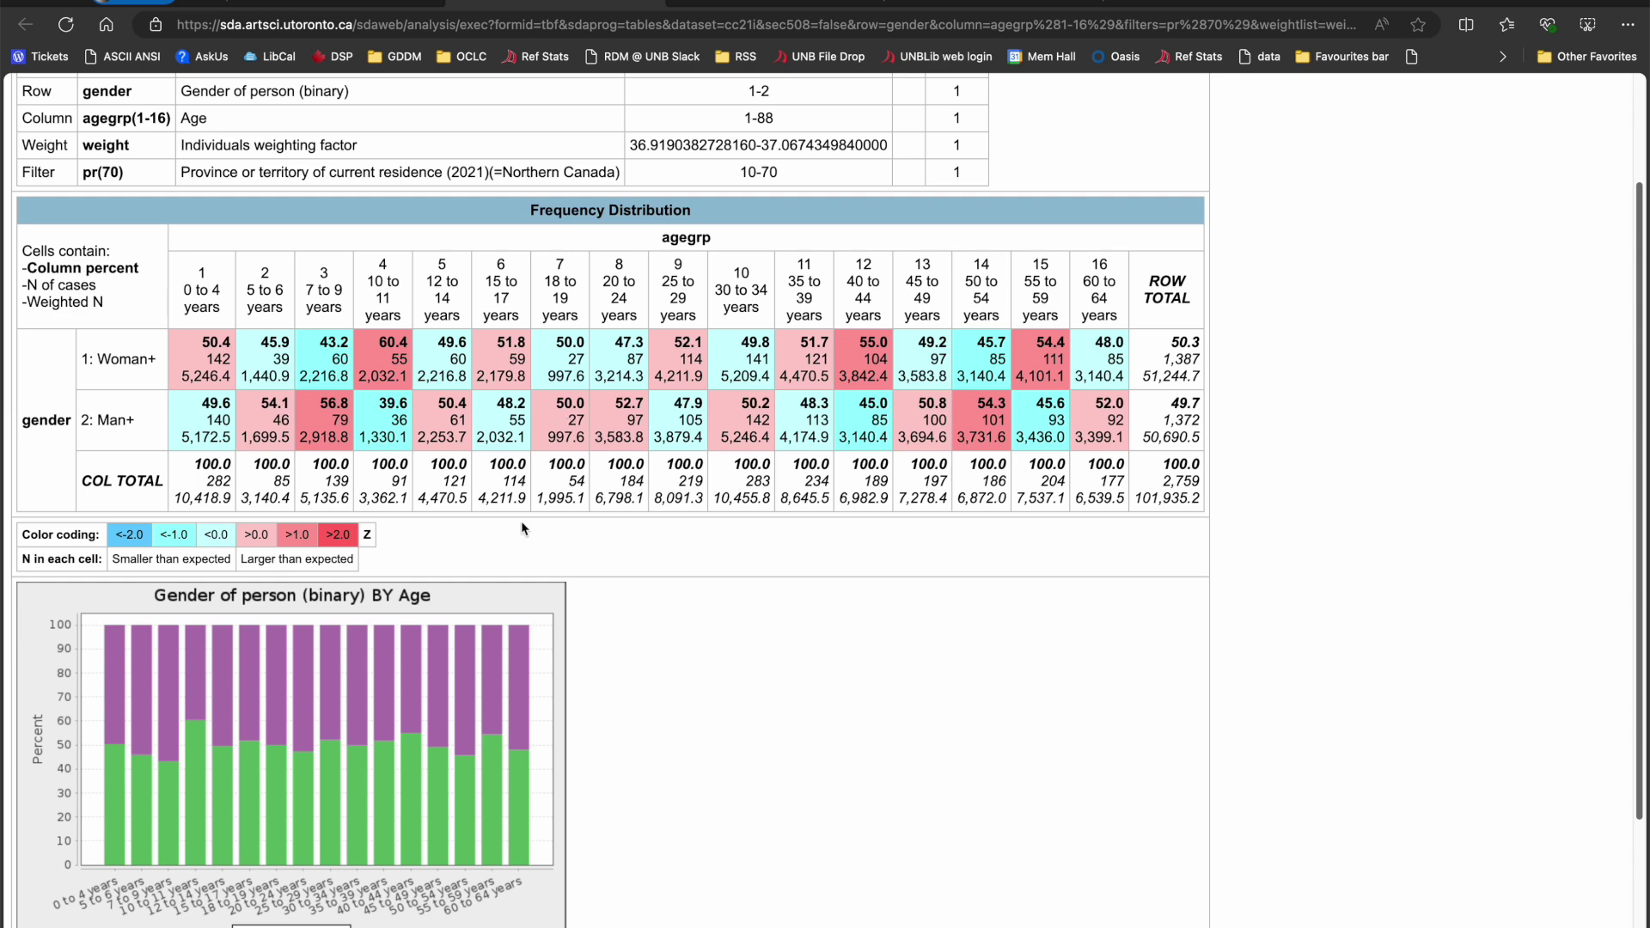
pyautogui.scroll(-3, 522, 524)
pyautogui.scroll(-3, 522, 528)
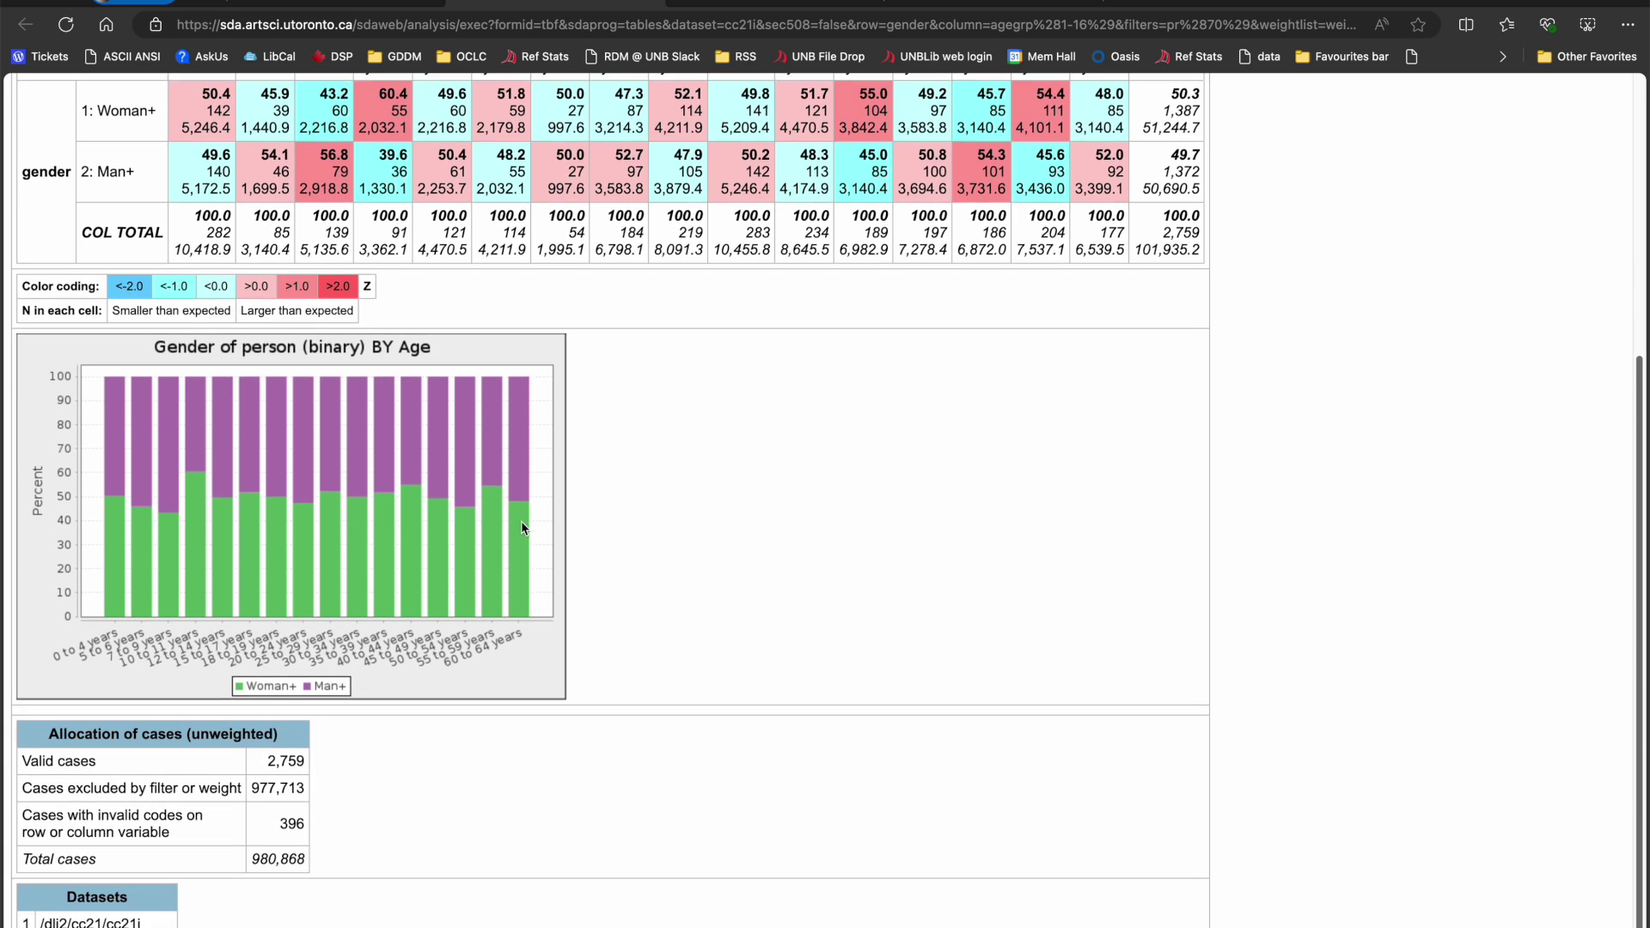